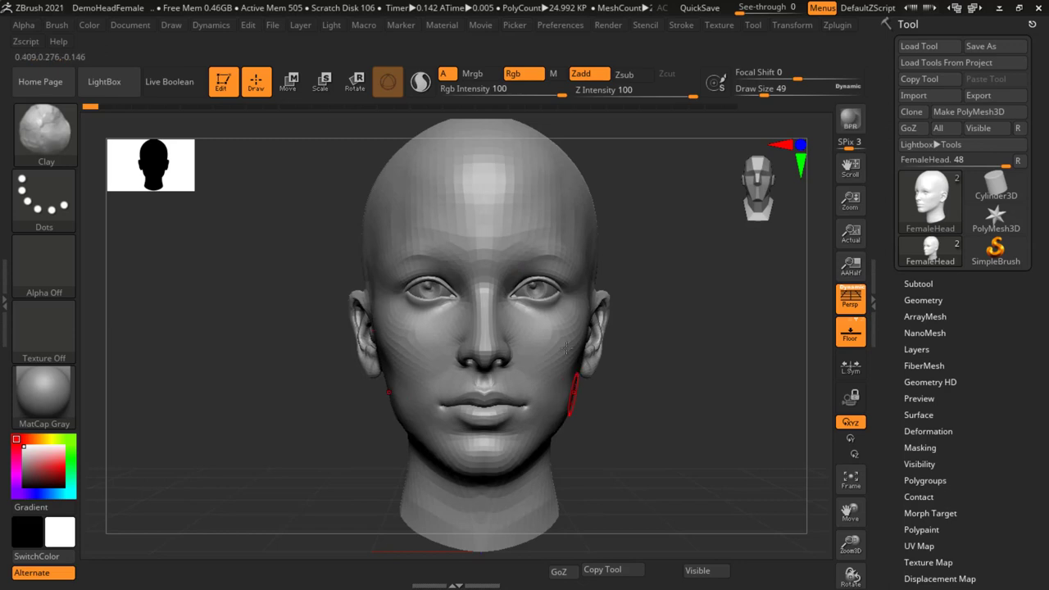
# Step: Zoom in on the face and briefly browse the project files in LightBox
pyautogui.keyDown('ctrl'); pyautogui.moveTo(591, 320); pyautogui.dragTo(626, 379, button='right'); pyautogui.keyUp('ctrl')
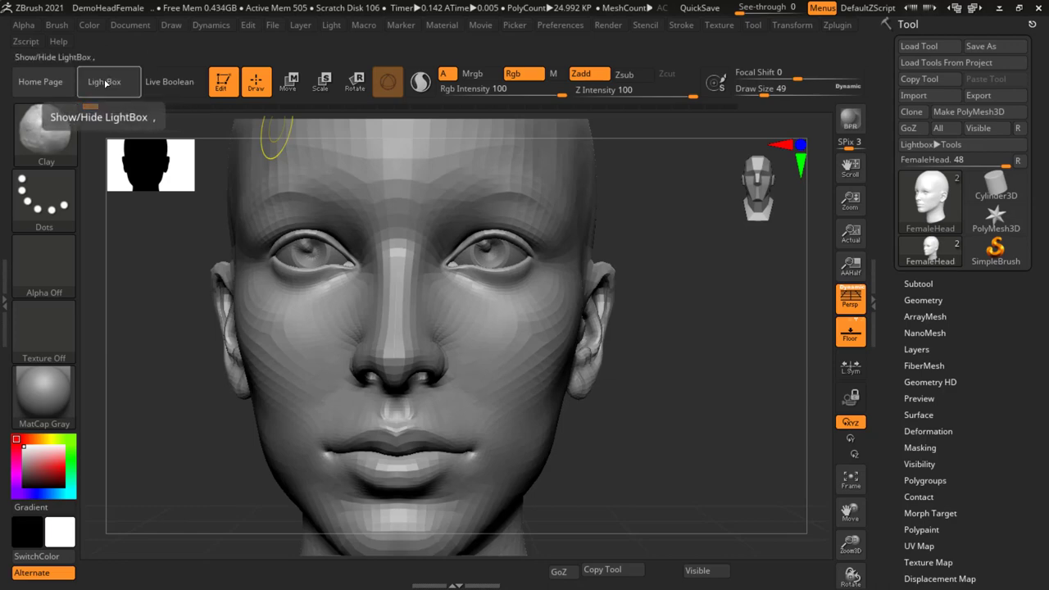
pyautogui.click(104, 82)
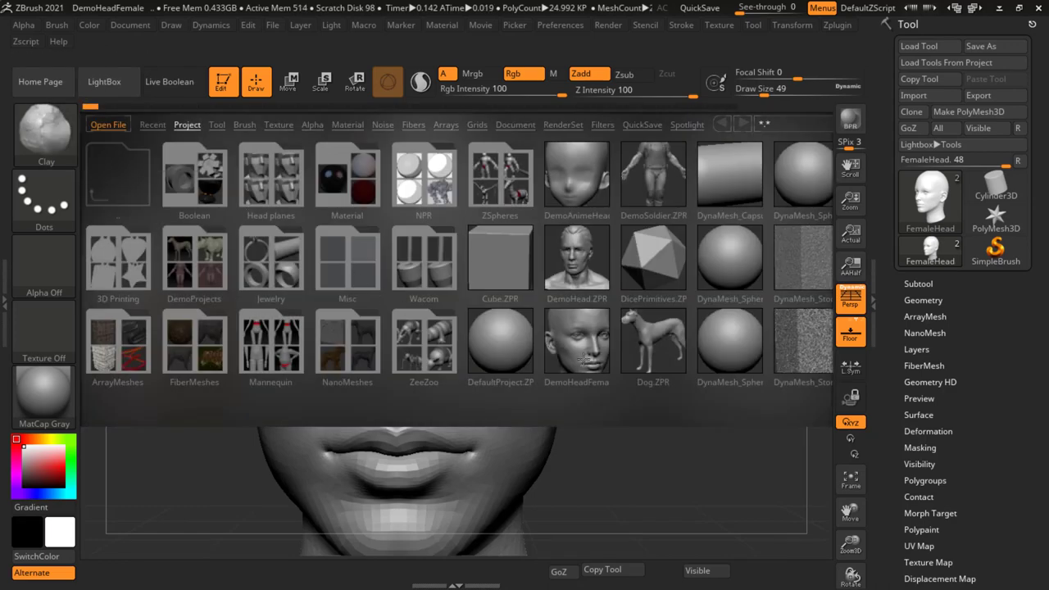
pyautogui.click(95, 80)
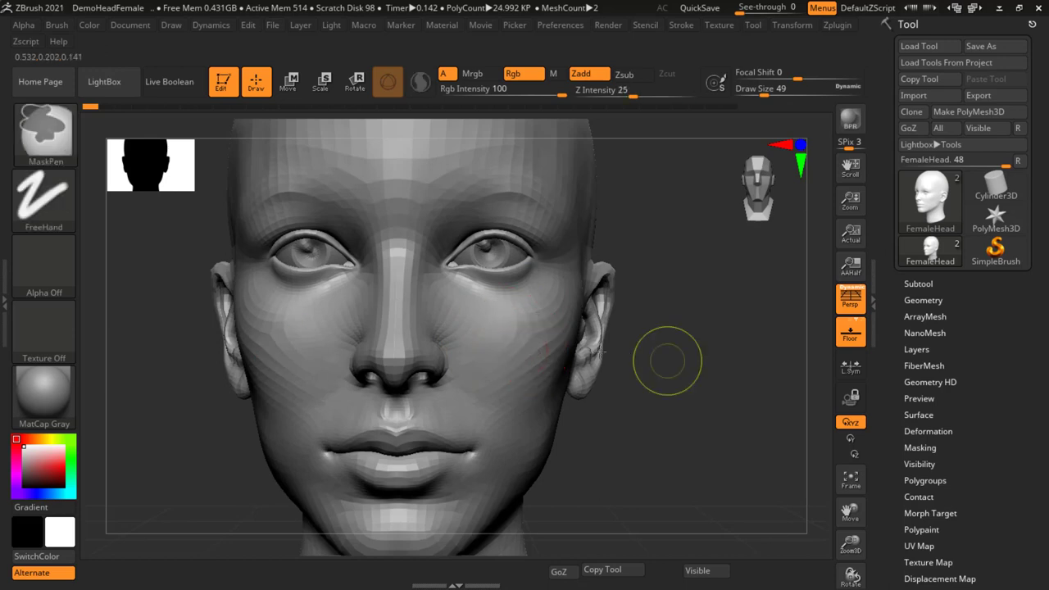
# Step: Turn the head to its left profile and open the 3D Sculpting Brushes palette
pyautogui.keyDown('ctrl'); pyautogui.moveTo(667, 356); pyautogui.dragTo(582, 345, button='right'); pyautogui.keyUp('ctrl')
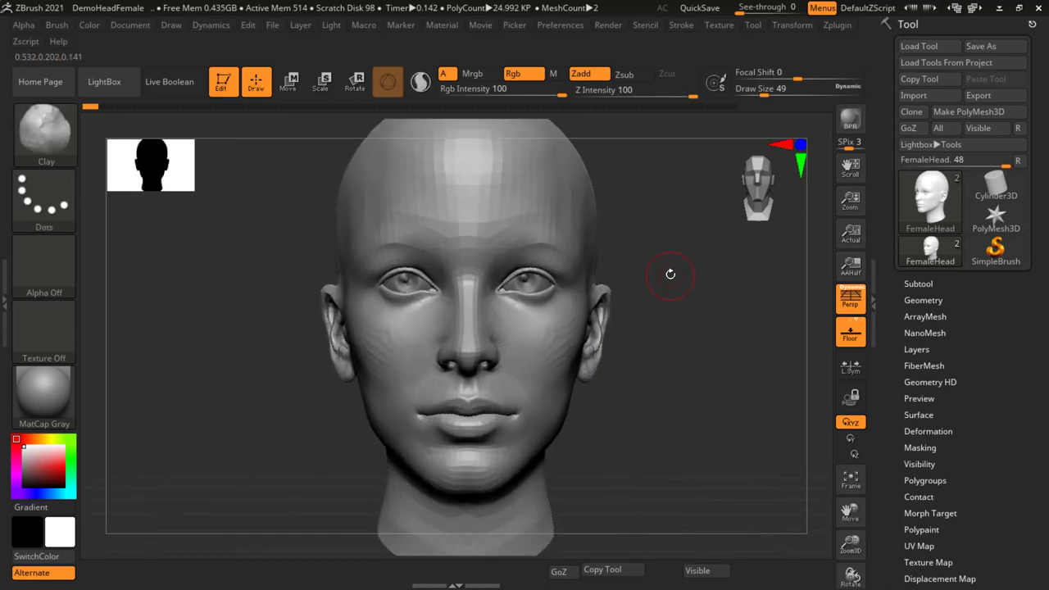
pyautogui.moveTo(644, 256)
pyautogui.mouseDown(button='right')
pyautogui.moveTo(654, 246)
pyautogui.moveTo(649, 332)
pyautogui.moveTo(345, 465)
pyautogui.mouseUp(button='right')
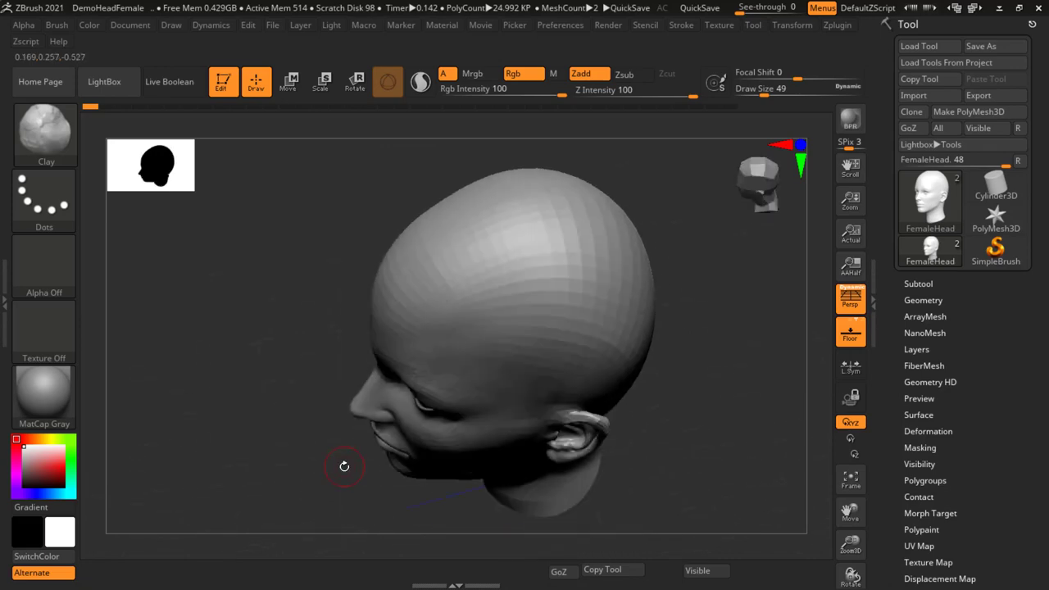
pyautogui.press('b')
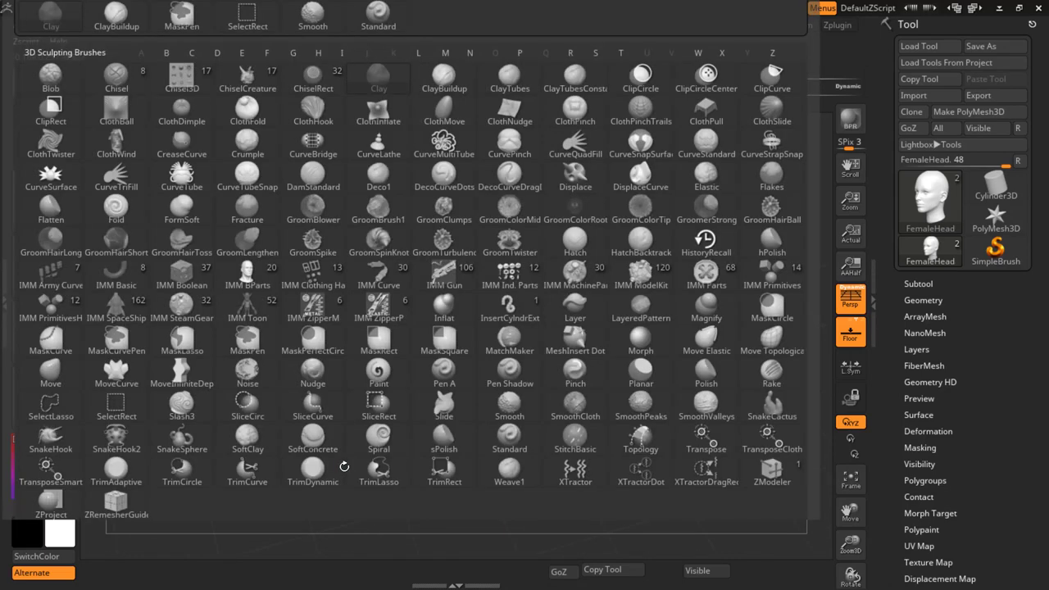
# Step: Filter the brush palette to C brushes and pick ClayBuildup
pyautogui.press('c')
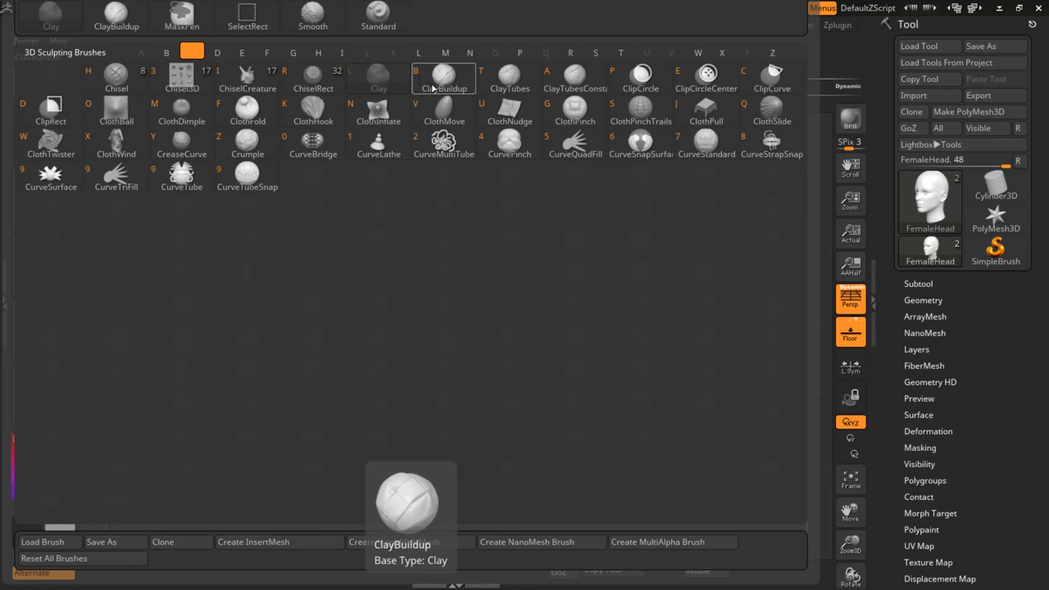
pyautogui.click(441, 86)
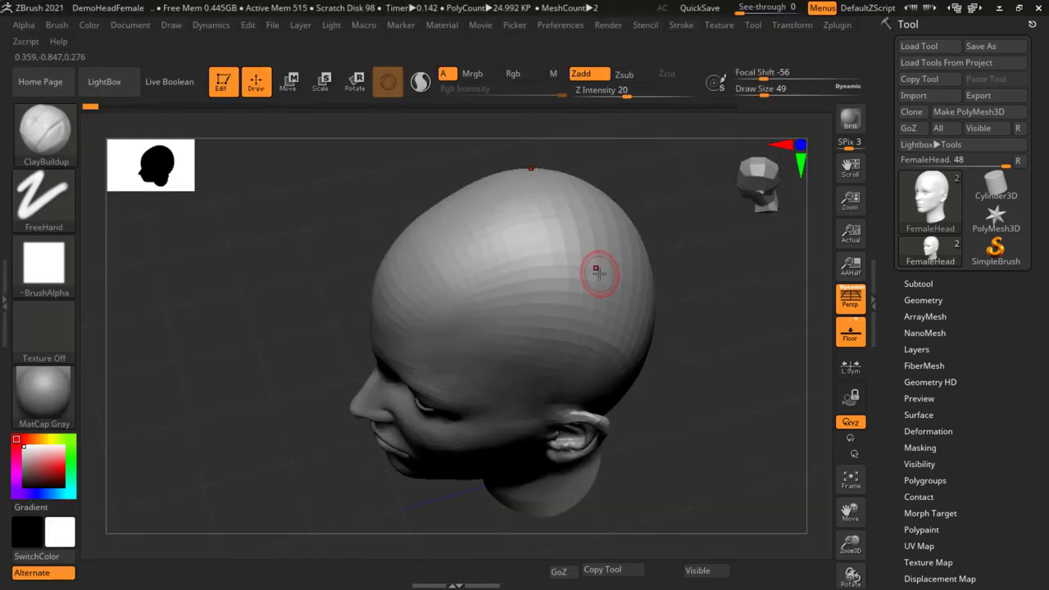
pyautogui.moveTo(529, 276)
pyautogui.mouseDown()
pyautogui.moveTo(653, 289)
pyautogui.moveTo(609, 218)
pyautogui.moveTo(596, 325)
pyautogui.mouseUp()
pyautogui.moveTo(543, 205)
pyautogui.mouseDown()
pyautogui.moveTo(513, 297)
pyautogui.moveTo(557, 197)
pyautogui.moveTo(586, 228)
pyautogui.moveTo(608, 195)
pyautogui.moveTo(520, 296)
pyautogui.mouseUp()
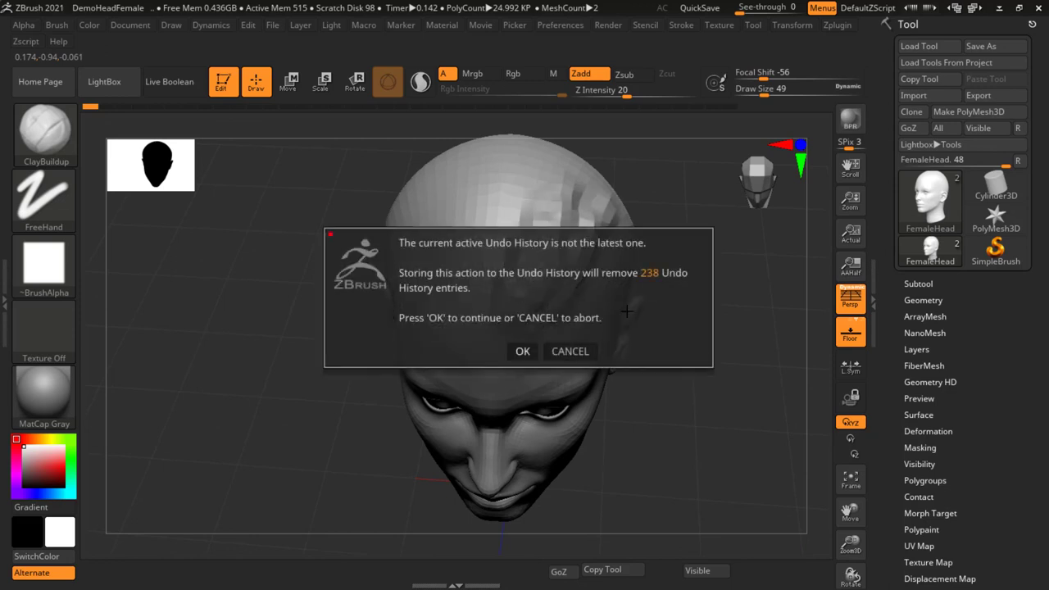
pyautogui.click(564, 351)
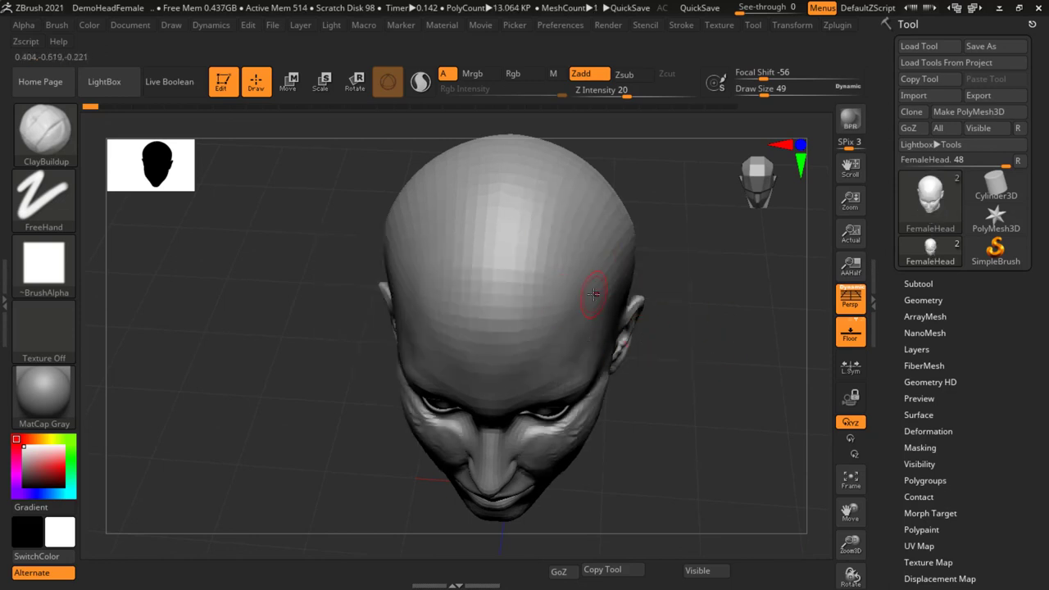
pyautogui.press('ctrl')
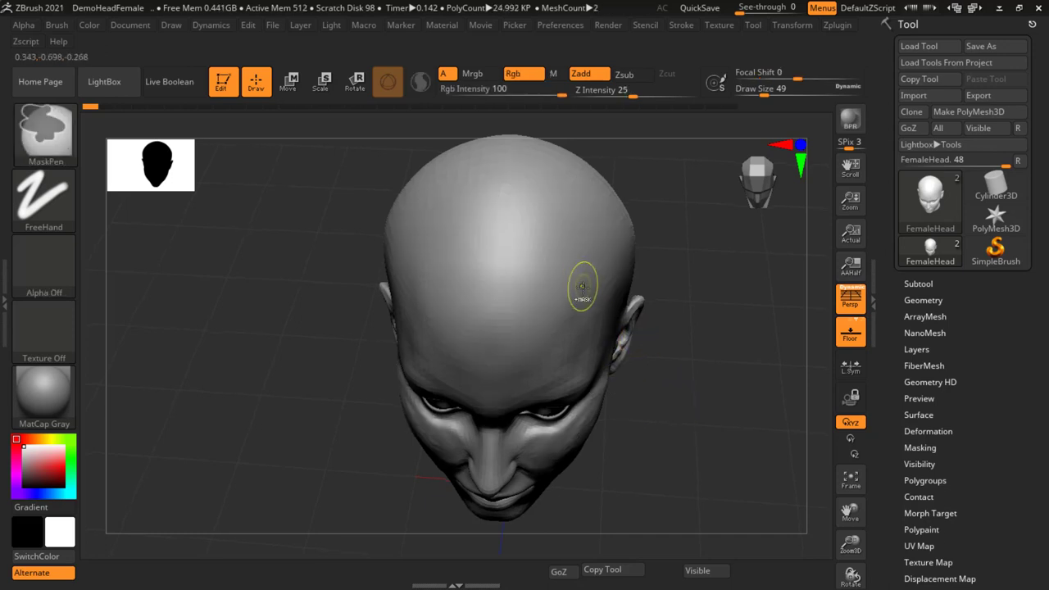
pyautogui.moveTo(648, 316)
pyautogui.mouseDown()
pyautogui.moveTo(706, 269)
pyautogui.moveTo(703, 218)
pyautogui.moveTo(680, 366)
pyautogui.mouseUp()
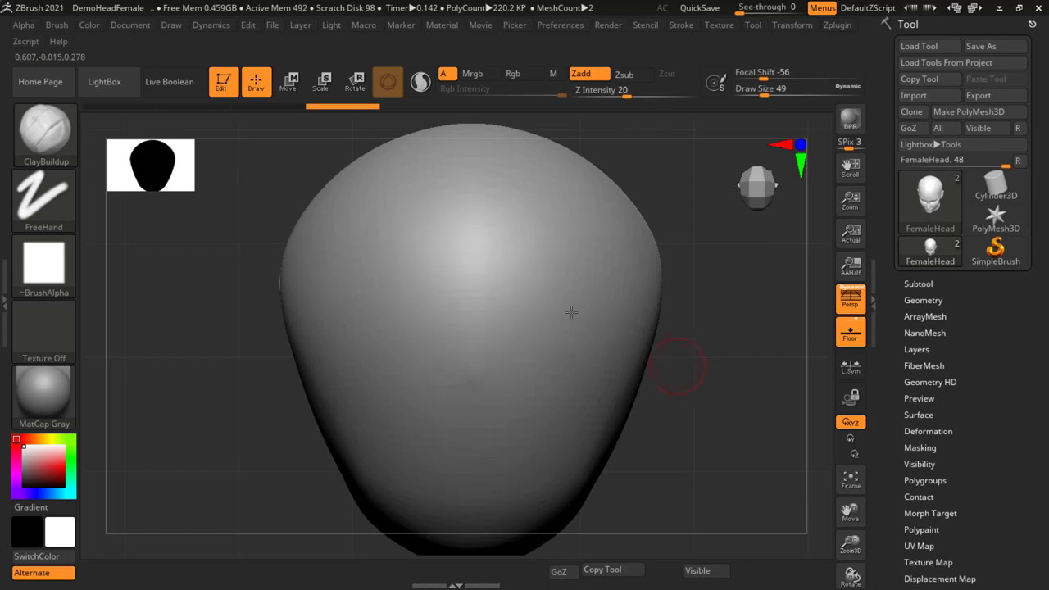
# Step: Drag ClayBuildup strokes down the top of the head to raise two long clay strips
pyautogui.moveTo(555, 234)
pyautogui.mouseDown()
pyautogui.moveTo(494, 398)
pyautogui.moveTo(489, 469)
pyautogui.mouseUp()
pyautogui.moveTo(488, 469)
pyautogui.mouseDown(button='right')
pyautogui.moveTo(545, 259)
pyautogui.moveTo(596, 303)
pyautogui.moveTo(628, 292)
pyautogui.moveTo(631, 263)
pyautogui.mouseUp(button='right')
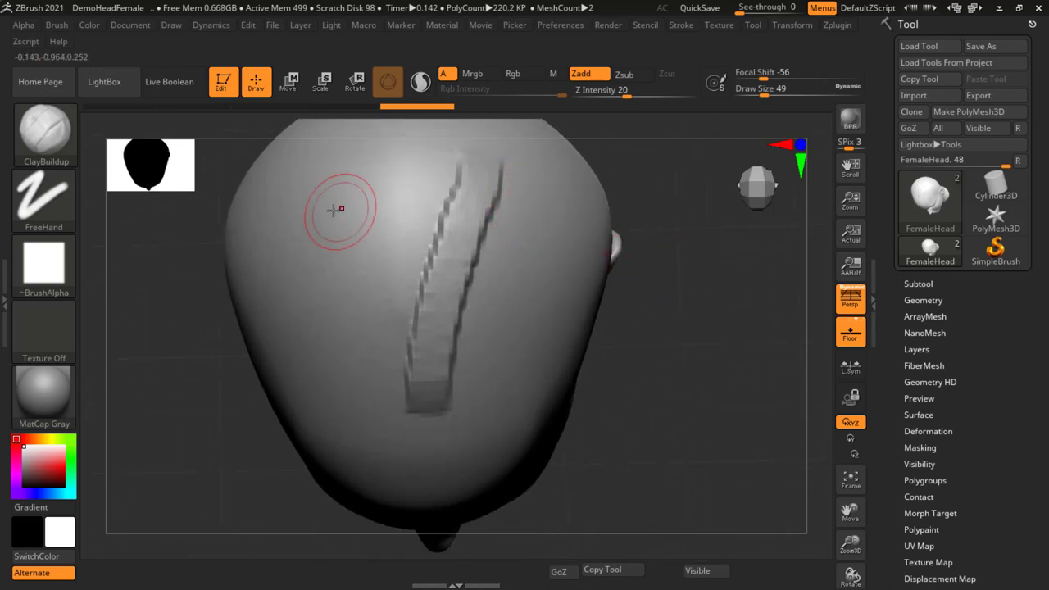
pyautogui.moveTo(329, 191)
pyautogui.mouseDown()
pyautogui.moveTo(331, 412)
pyautogui.moveTo(330, 186)
pyautogui.moveTo(331, 410)
pyautogui.moveTo(343, 185)
pyautogui.moveTo(324, 375)
pyautogui.moveTo(332, 410)
pyautogui.moveTo(332, 179)
pyautogui.moveTo(324, 406)
pyautogui.moveTo(327, 193)
pyautogui.mouseUp()
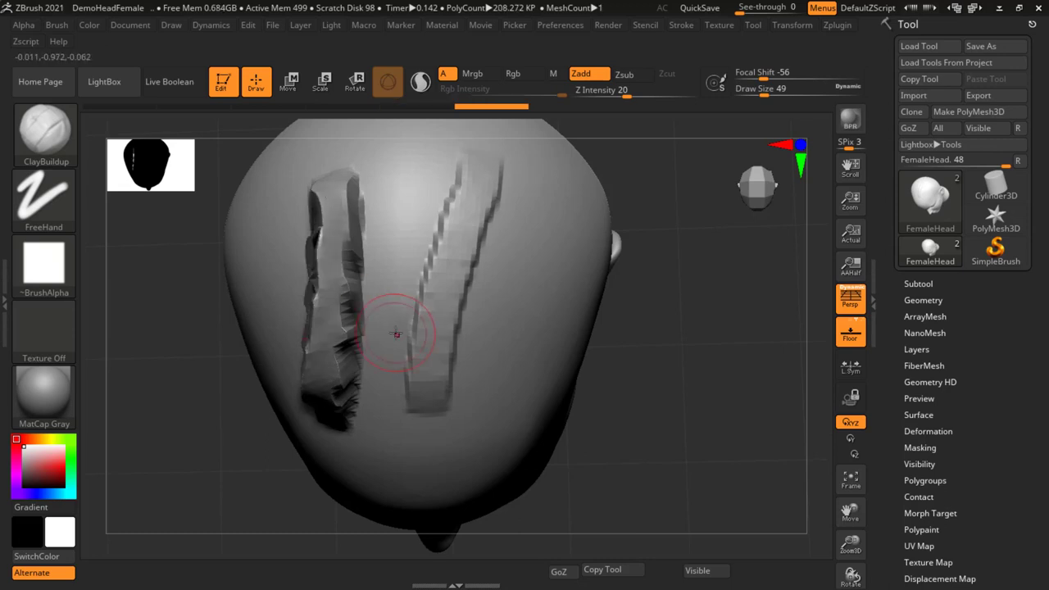
# Step: Thicken the first strip and sculpt several more parallel clay strips down the head's right side
pyautogui.moveTo(374, 328)
pyautogui.mouseDown(button='right')
pyautogui.moveTo(372, 301)
pyautogui.moveTo(347, 300)
pyautogui.mouseUp(button='right')
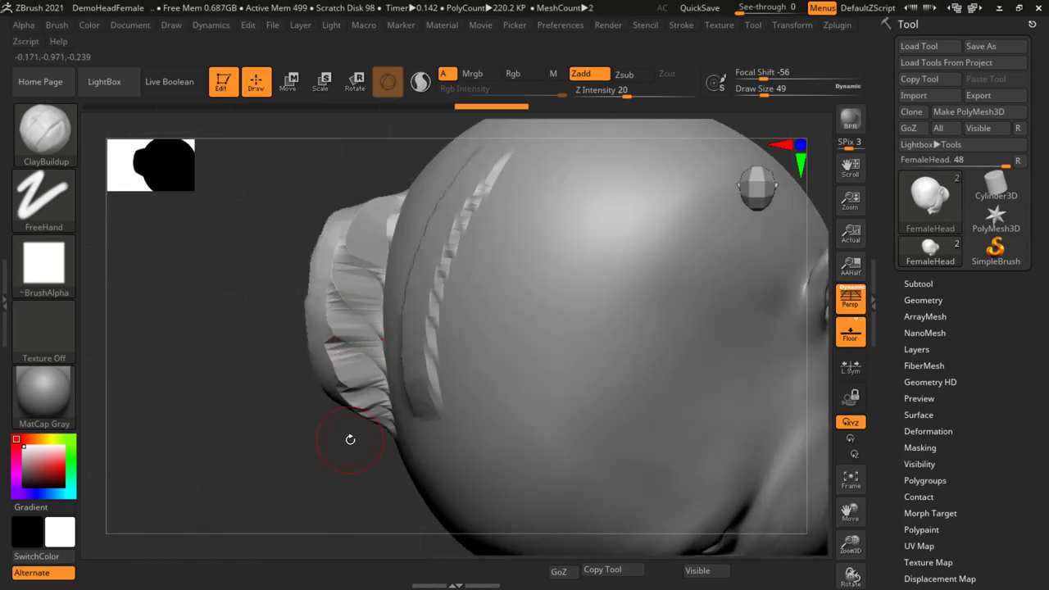
pyautogui.moveTo(334, 428); pyautogui.dragTo(522, 323, button='right')
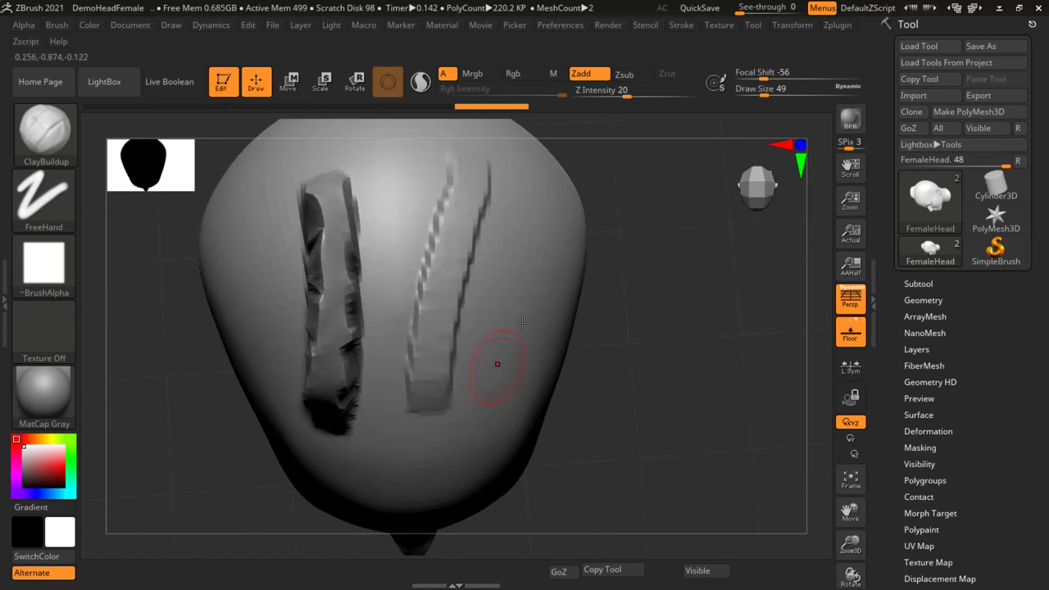
pyautogui.moveTo(530, 219)
pyautogui.mouseDown()
pyautogui.moveTo(492, 348)
pyautogui.moveTo(498, 421)
pyautogui.mouseUp()
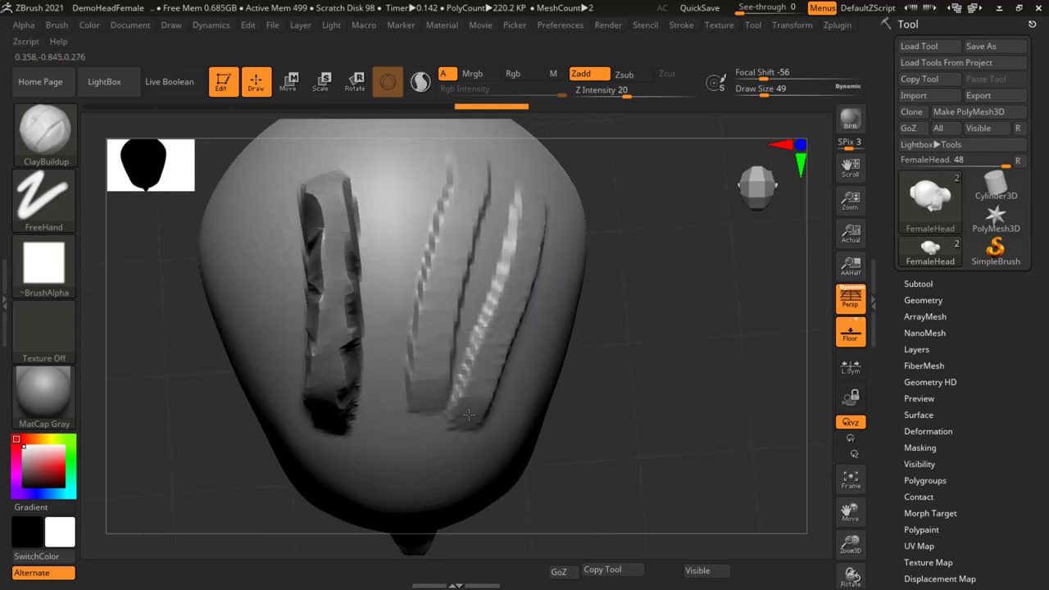
pyautogui.moveTo(498, 421)
pyautogui.mouseDown(button='right')
pyautogui.moveTo(553, 336)
pyautogui.moveTo(570, 250)
pyautogui.mouseUp(button='right')
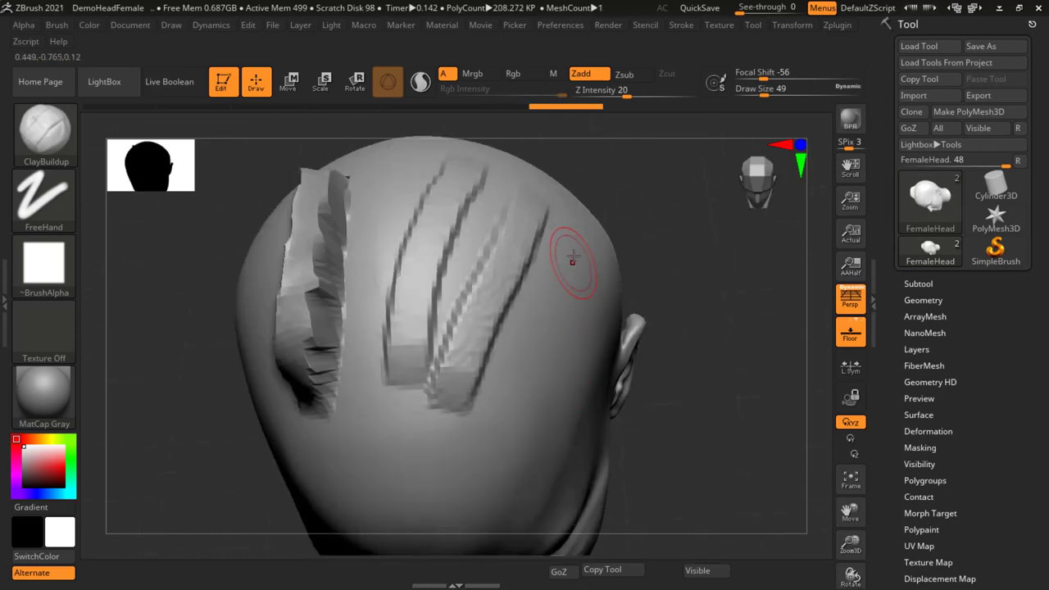
pyautogui.moveTo(578, 246); pyautogui.dragTo(486, 467)
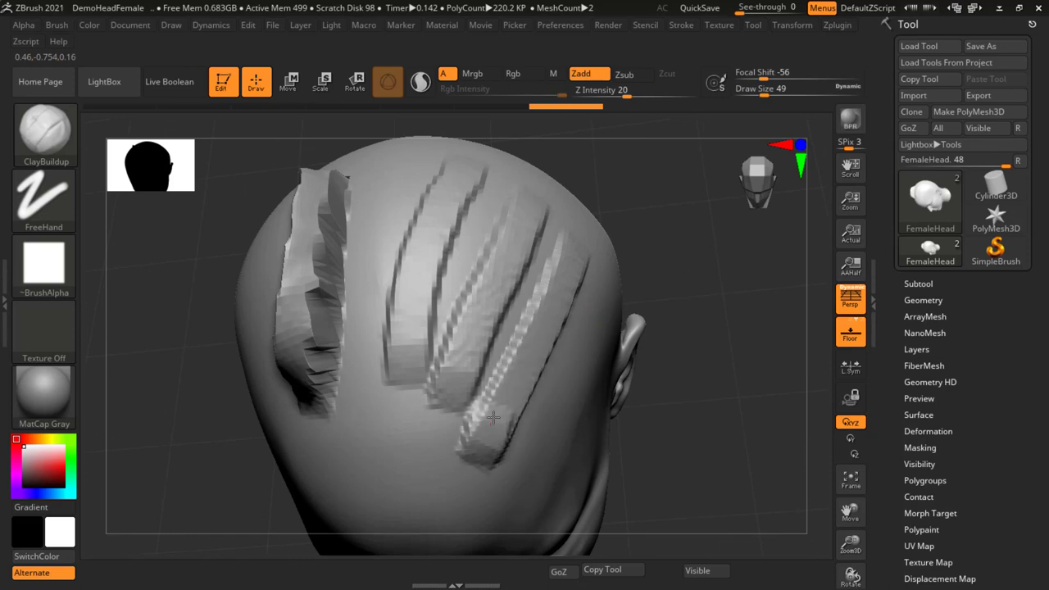
pyautogui.moveTo(577, 234)
pyautogui.mouseDown()
pyautogui.moveTo(569, 283)
pyautogui.moveTo(513, 385)
pyautogui.moveTo(488, 463)
pyautogui.mouseUp()
pyautogui.moveTo(680, 434)
pyautogui.mouseDown(button='right')
pyautogui.moveTo(661, 341)
pyautogui.moveTo(492, 238)
pyautogui.moveTo(500, 260)
pyautogui.mouseUp(button='right')
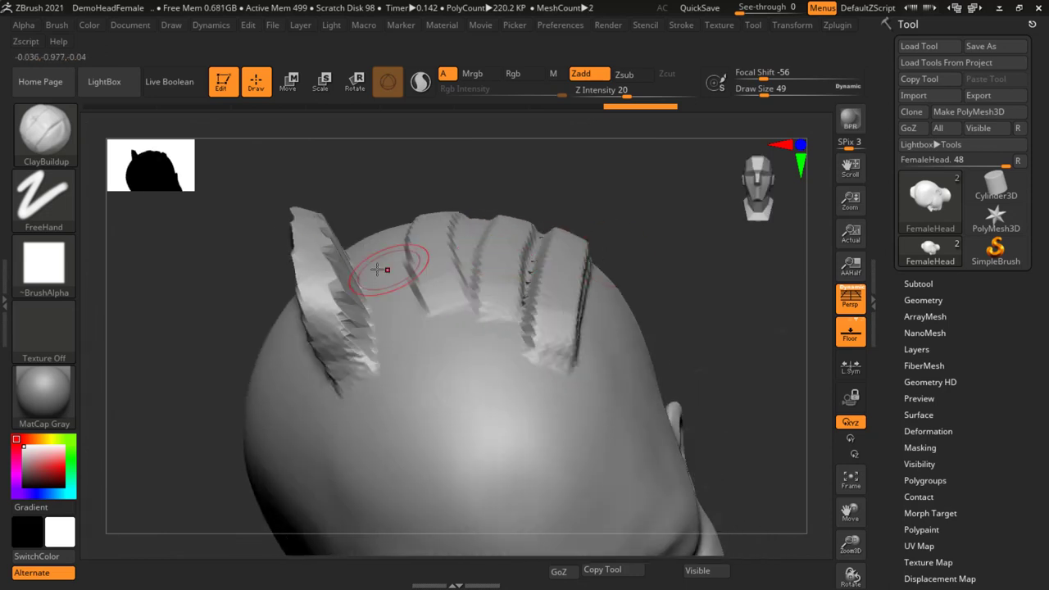
# Step: Orbit to inspect the clay strips from the back and from above
pyautogui.moveTo(331, 193); pyautogui.dragTo(286, 235, button='right')
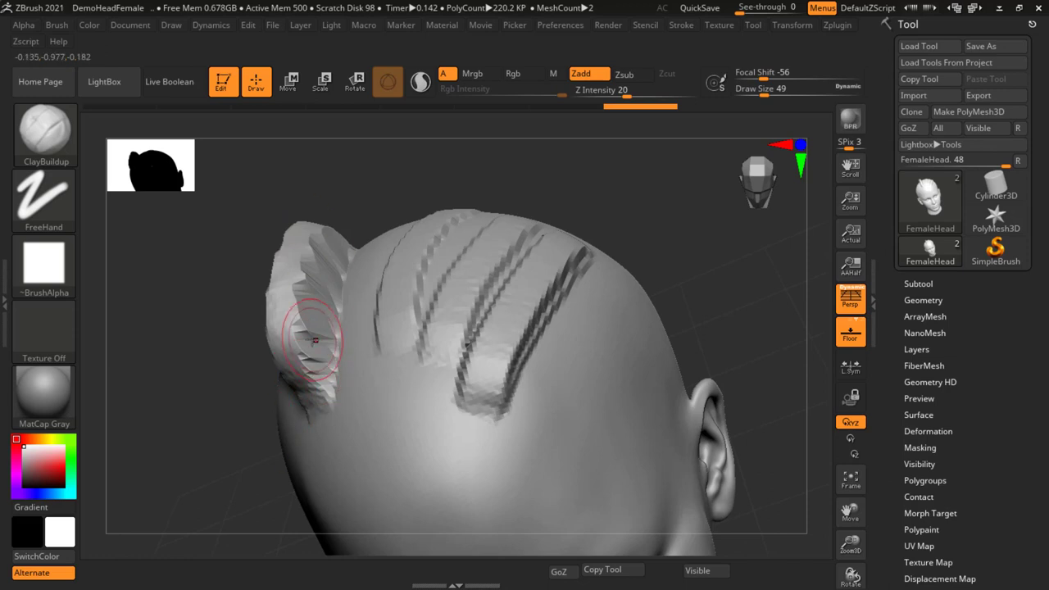
pyautogui.moveTo(515, 317); pyautogui.dragTo(710, 274, button='right')
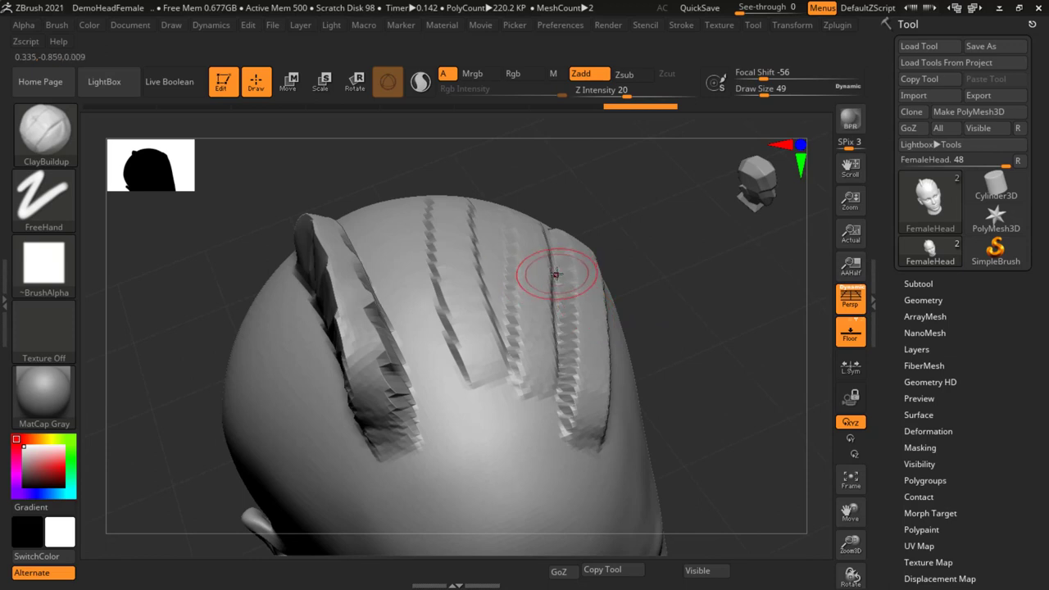
pyautogui.press('ctrl')
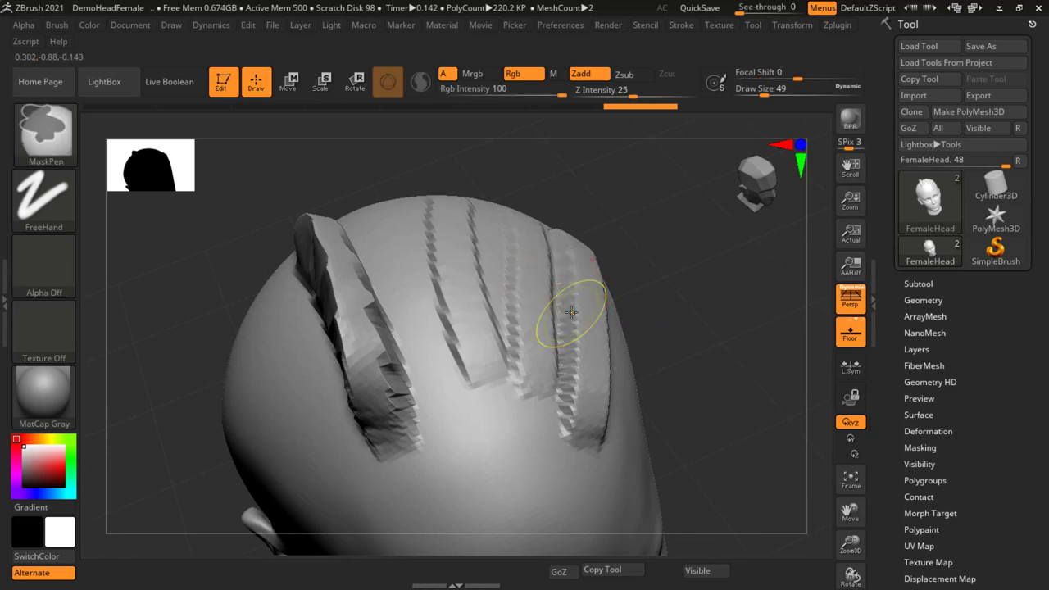
# Step: Orbit and zoom in on the skull's top and side near the clay strips
pyautogui.moveTo(436, 283)
pyautogui.mouseDown(button='right')
pyautogui.moveTo(410, 230)
pyautogui.moveTo(440, 279)
pyautogui.moveTo(476, 255)
pyautogui.mouseUp(button='right')
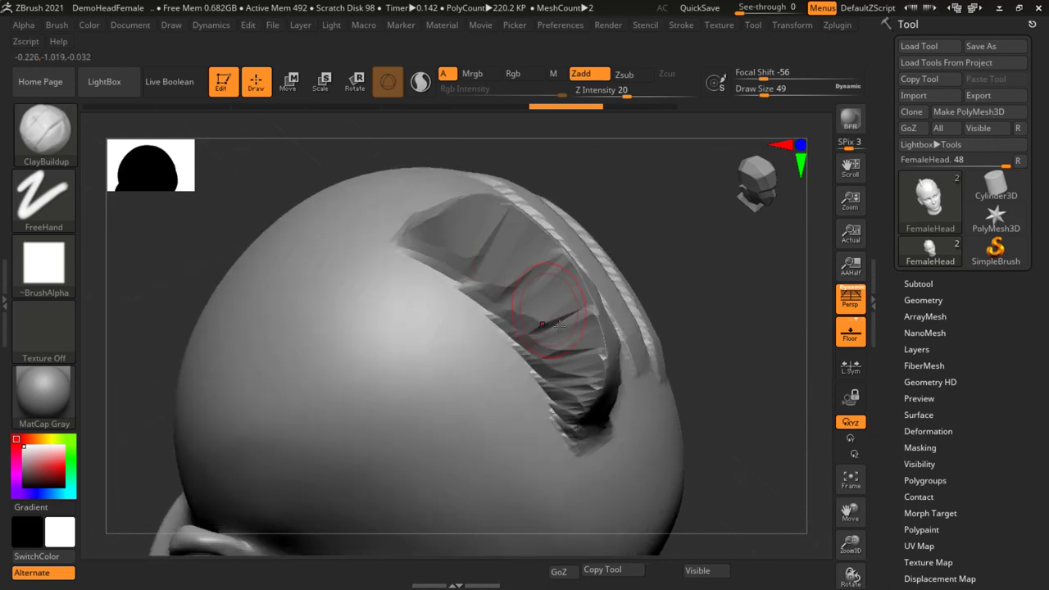
pyautogui.moveTo(558, 324); pyautogui.dragTo(535, 336, button='right')
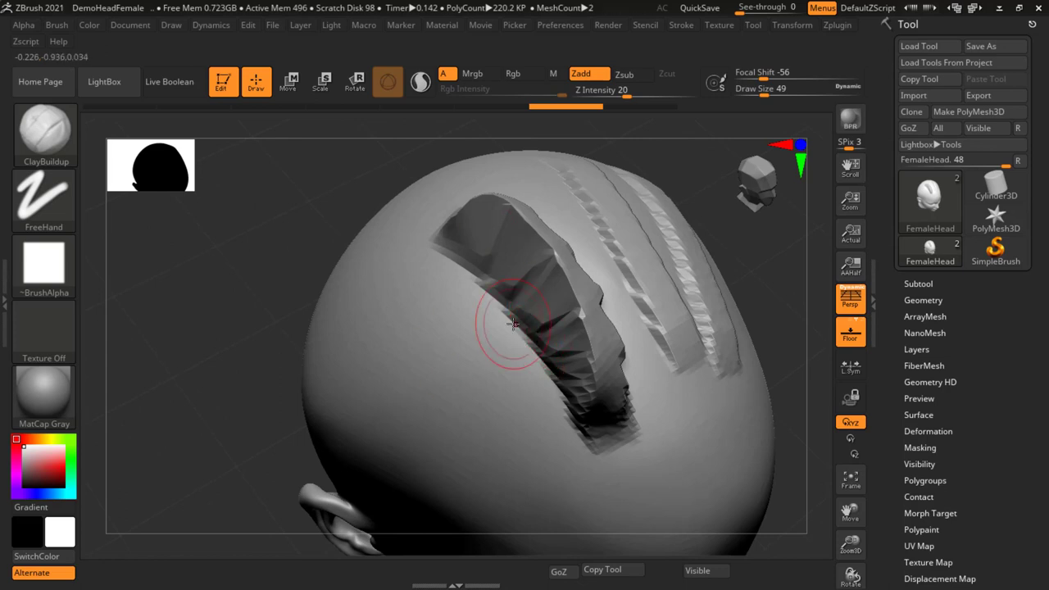
pyautogui.moveTo(512, 323)
pyautogui.mouseDown(button='right')
pyautogui.moveTo(445, 304)
pyautogui.moveTo(452, 317)
pyautogui.mouseUp(button='right')
pyautogui.moveTo(410, 274); pyautogui.dragTo(440, 246, button='right')
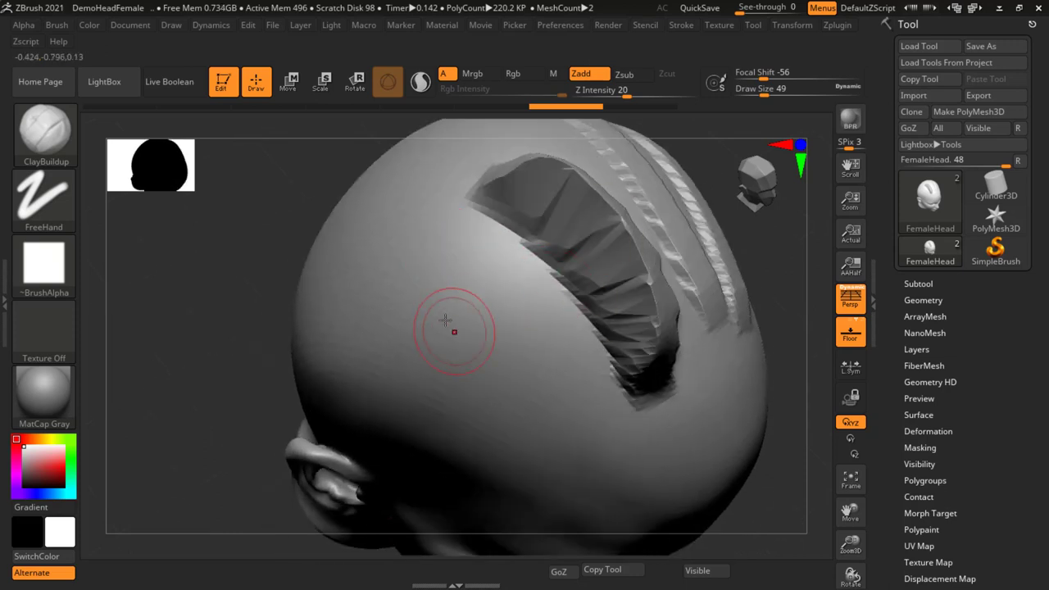
pyautogui.moveTo(445, 328)
pyautogui.keyDown('ctrl'); pyautogui.mouseDown(button='right')
pyautogui.moveTo(361, 217)
pyautogui.moveTo(440, 312)
pyautogui.moveTo(413, 312)
pyautogui.mouseUp(button='right'); pyautogui.keyUp('ctrl')
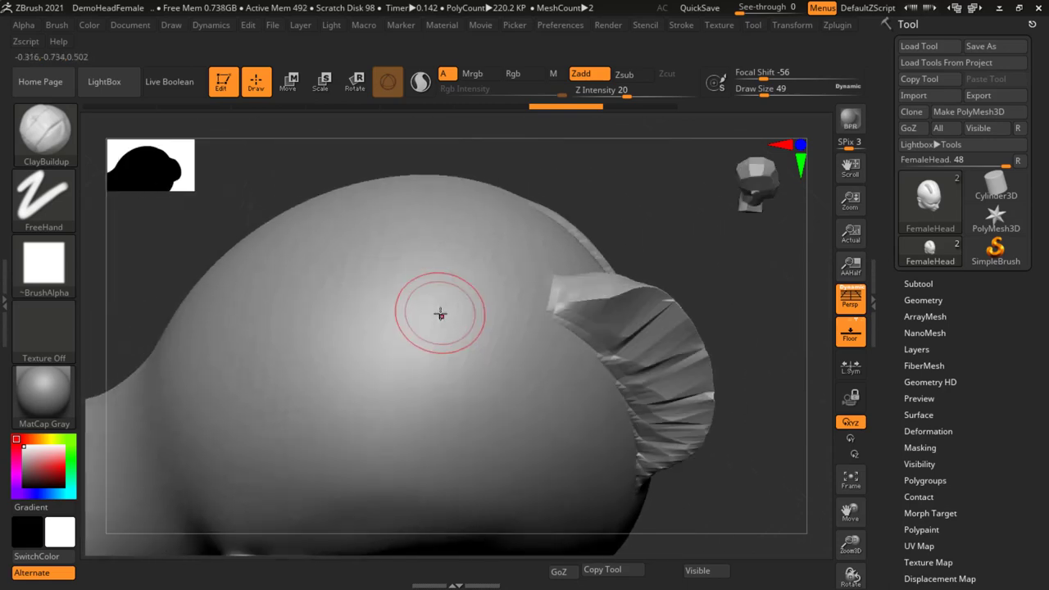
# Step: Select the Clay brush from the C-filtered brush palette
pyautogui.press('b')
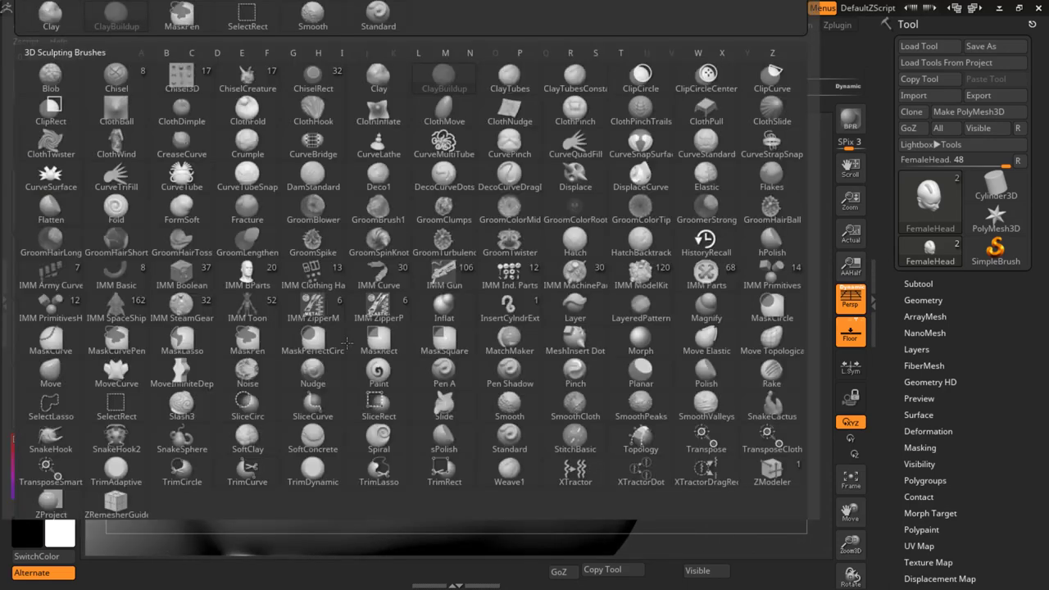
pyautogui.press('c')
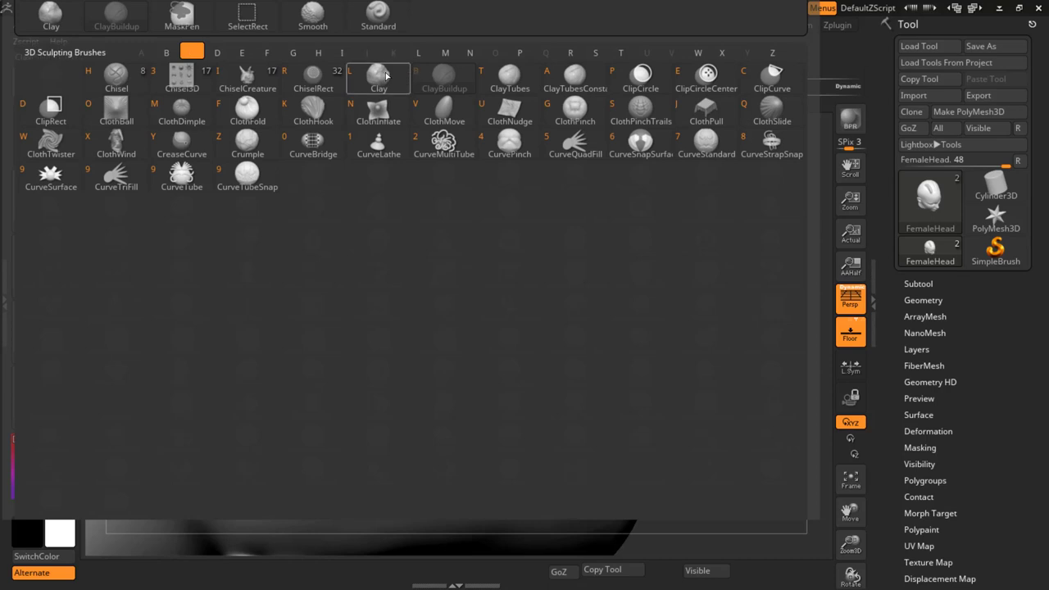
pyautogui.click(386, 75)
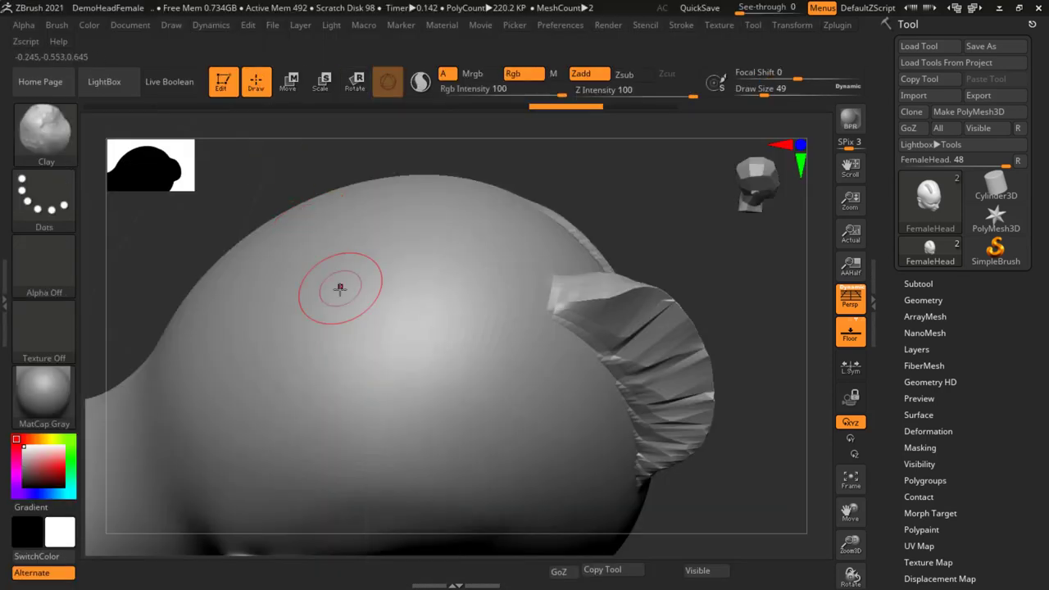
# Step: Sculpt an elongated loop on the head and refine it into a rounded raised ridge
pyautogui.moveTo(327, 235)
pyautogui.mouseDown()
pyautogui.moveTo(304, 300)
pyautogui.moveTo(317, 454)
pyautogui.moveTo(310, 489)
pyautogui.moveTo(315, 452)
pyautogui.mouseUp()
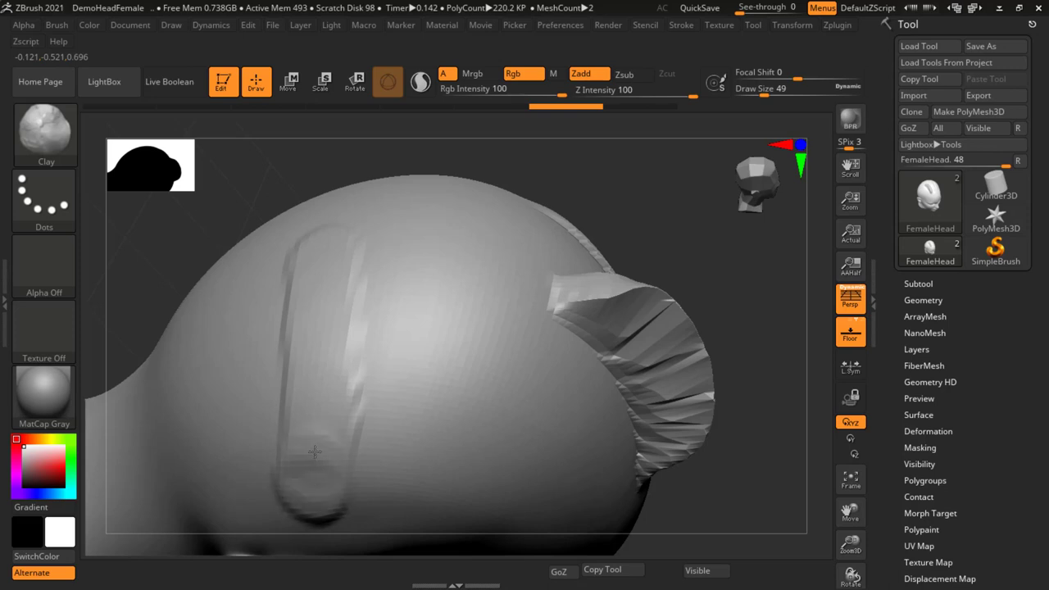
pyautogui.moveTo(321, 369); pyautogui.dragTo(327, 247)
pyautogui.moveTo(328, 293)
pyautogui.mouseDown()
pyautogui.moveTo(357, 410)
pyautogui.moveTo(320, 483)
pyautogui.mouseUp()
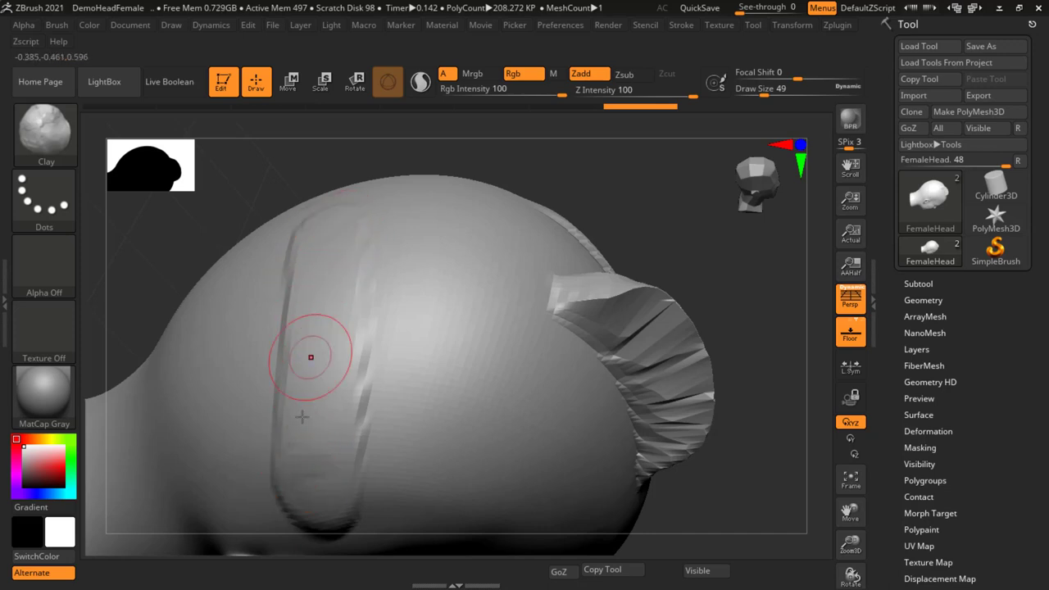
pyautogui.moveTo(320, 216)
pyautogui.mouseDown()
pyautogui.moveTo(332, 255)
pyautogui.moveTo(308, 484)
pyautogui.mouseUp()
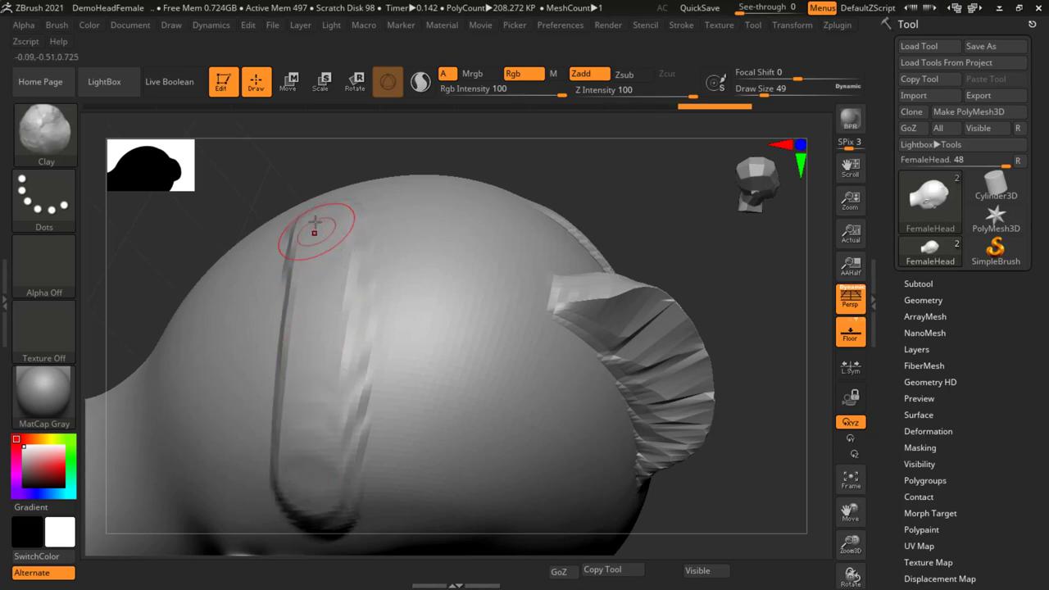
pyautogui.moveTo(311, 227)
pyautogui.mouseDown()
pyautogui.moveTo(305, 435)
pyautogui.moveTo(317, 216)
pyautogui.moveTo(284, 441)
pyautogui.moveTo(314, 196)
pyautogui.moveTo(363, 311)
pyautogui.mouseUp()
pyautogui.moveTo(363, 311)
pyautogui.mouseDown(button='right')
pyautogui.moveTo(406, 305)
pyautogui.moveTo(431, 344)
pyautogui.moveTo(212, 127)
pyautogui.mouseUp(button='right')
# Step: Switch to ClayBuildup and carve a second paperclip-shaped strand beside the first
pyautogui.press('b')
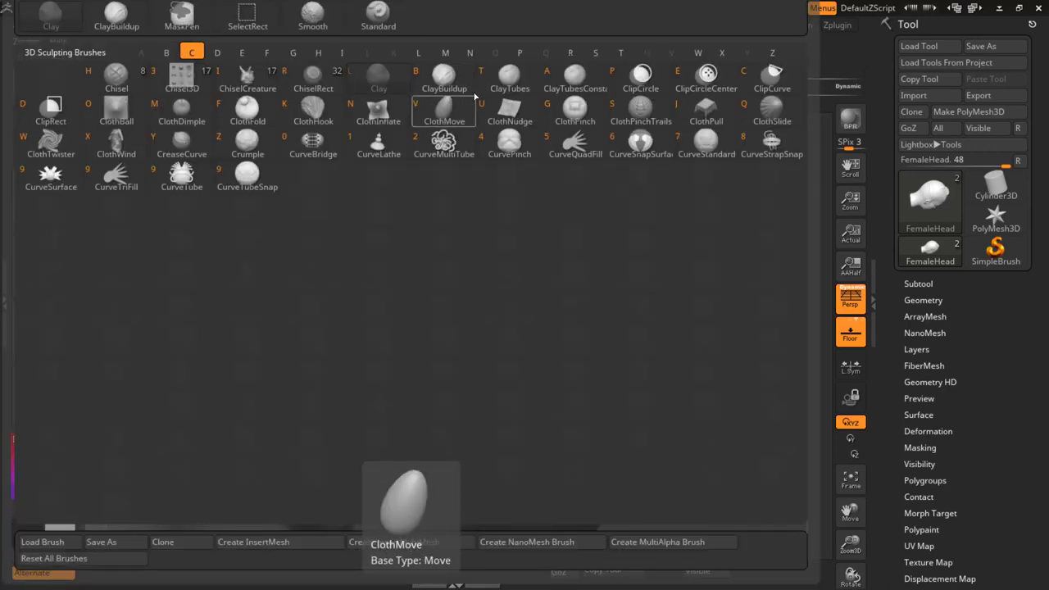
pyautogui.click(460, 74)
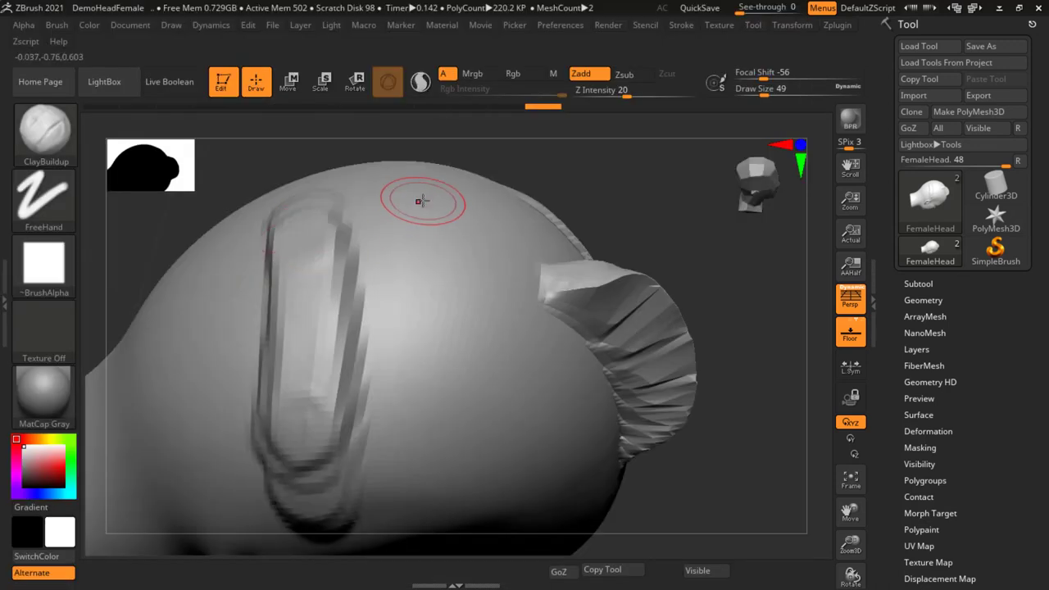
pyautogui.moveTo(423, 201); pyautogui.dragTo(424, 280)
pyautogui.moveTo(418, 461)
pyautogui.mouseDown()
pyautogui.moveTo(418, 487)
pyautogui.moveTo(429, 259)
pyautogui.moveTo(410, 211)
pyautogui.moveTo(415, 479)
pyautogui.moveTo(427, 224)
pyautogui.moveTo(420, 480)
pyautogui.moveTo(426, 244)
pyautogui.mouseUp()
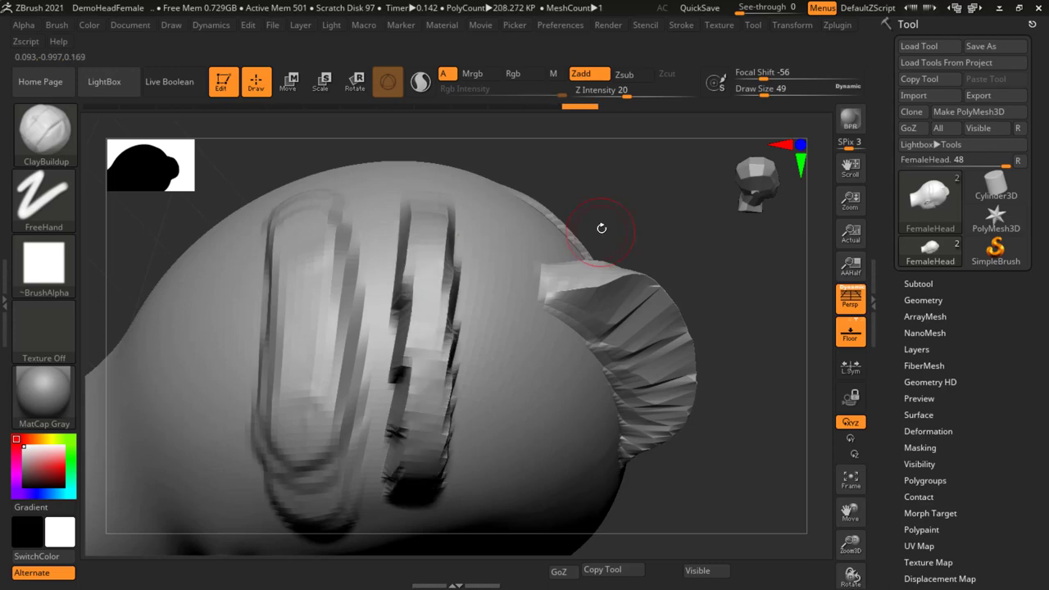
# Step: Orbit toward the ear side and carve a groove curving down and back up
pyautogui.moveTo(602, 227)
pyautogui.mouseDown()
pyautogui.moveTo(691, 347)
pyautogui.moveTo(632, 344)
pyautogui.moveTo(672, 346)
pyautogui.moveTo(276, 210)
pyautogui.mouseUp()
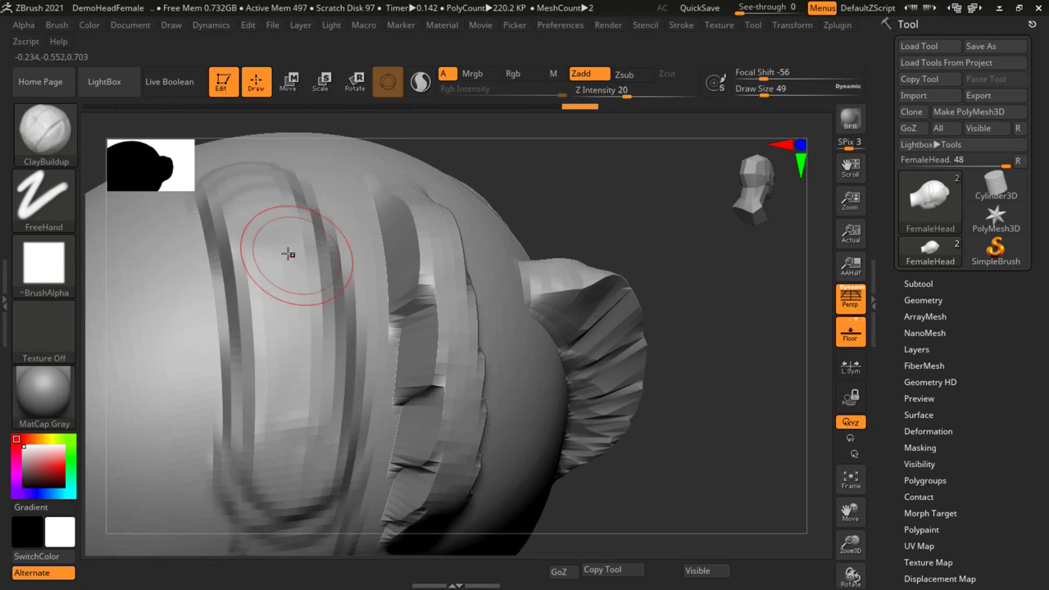
pyautogui.moveTo(324, 233); pyautogui.dragTo(358, 198)
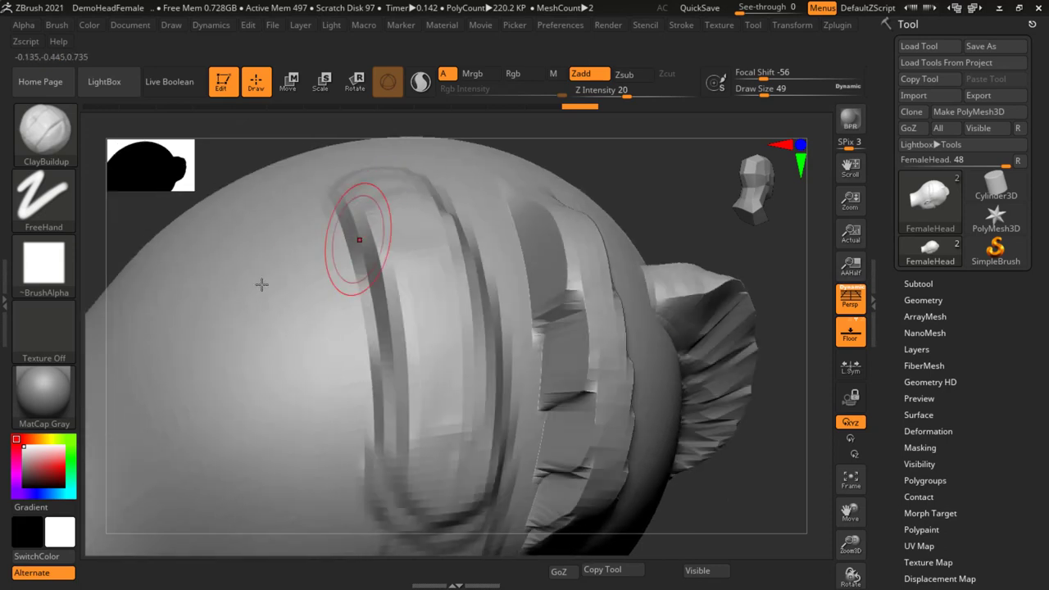
pyautogui.moveTo(219, 240)
pyautogui.mouseDown()
pyautogui.moveTo(184, 386)
pyautogui.moveTo(205, 426)
pyautogui.moveTo(224, 258)
pyautogui.mouseUp()
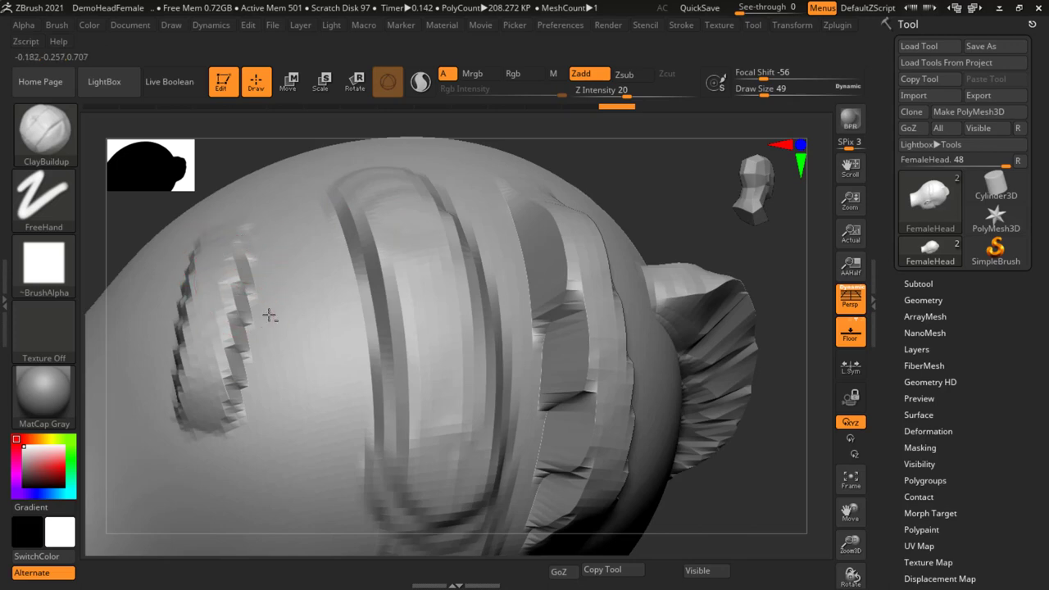
pyautogui.click(59, 139)
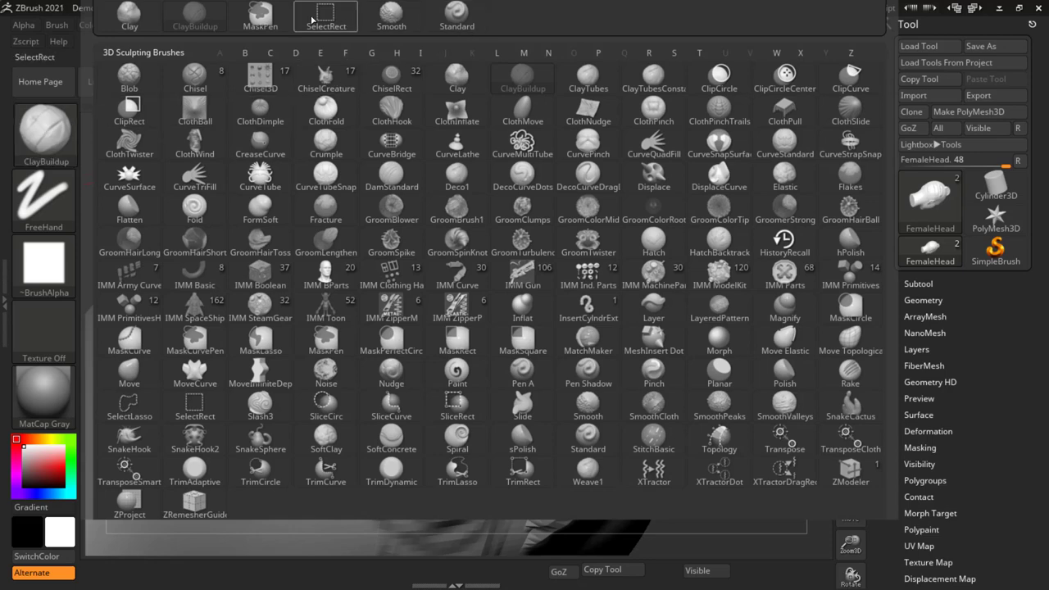
# Step: With the Clay brush, add curved ridges with a groove below them near the ear
pyautogui.click(141, 16)
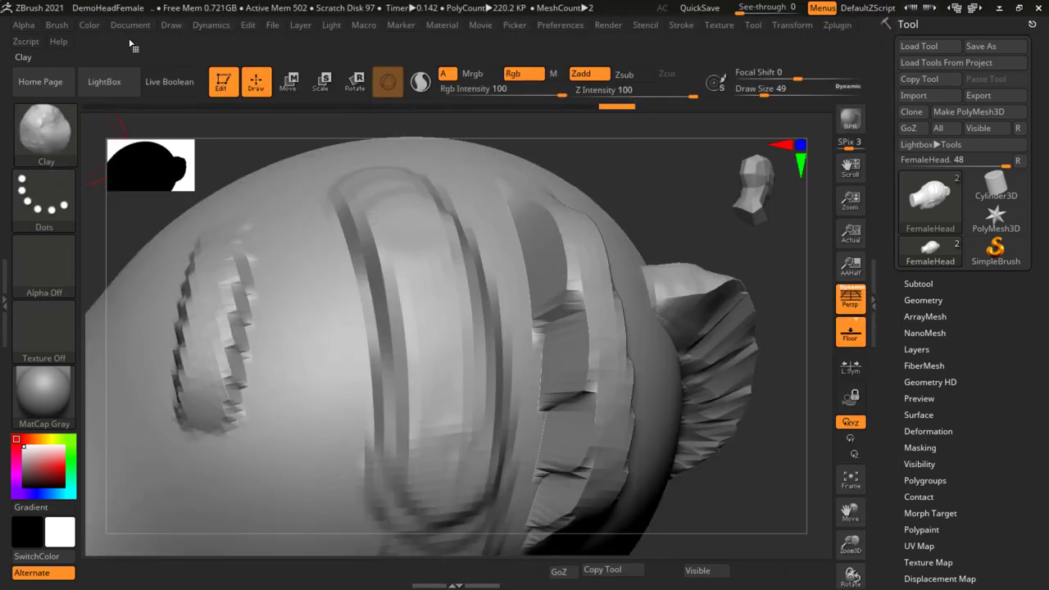
pyautogui.moveTo(238, 295); pyautogui.dragTo(281, 577)
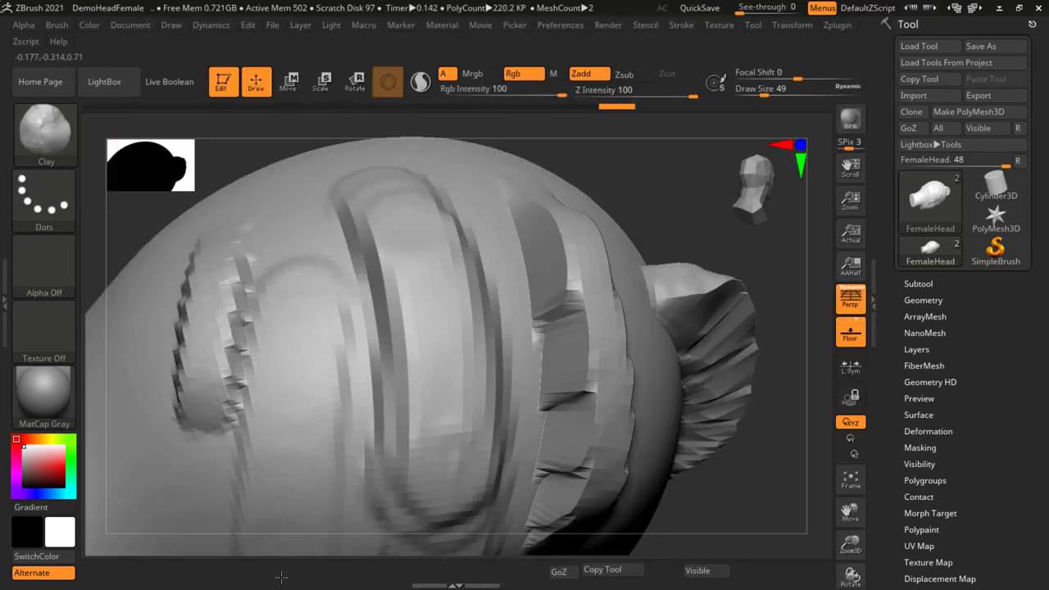
pyautogui.moveTo(396, 367); pyautogui.dragTo(344, 367, button='right')
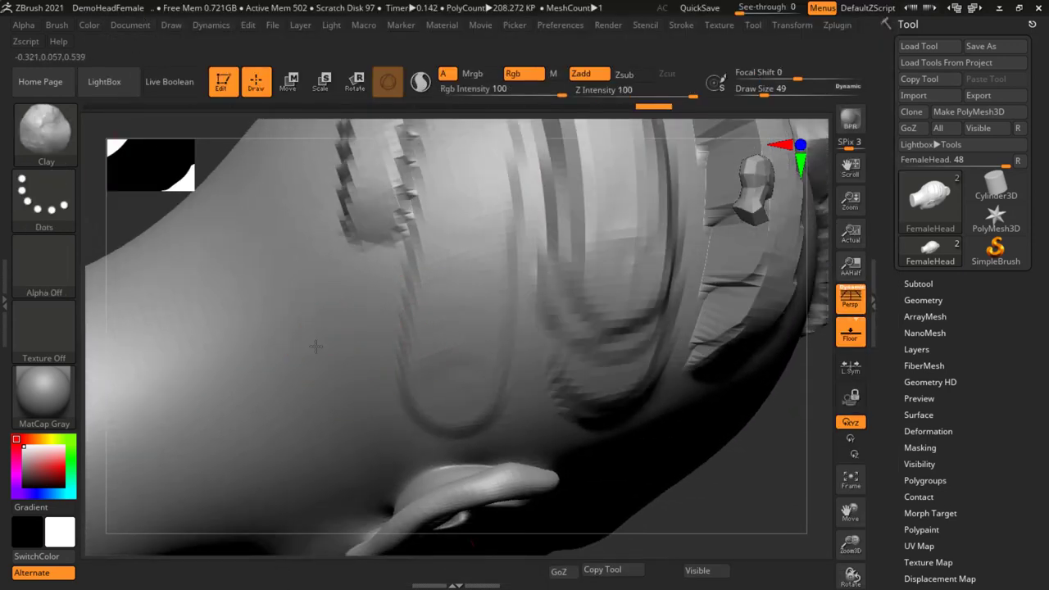
pyautogui.moveTo(336, 410)
pyautogui.mouseDown()
pyautogui.moveTo(237, 491)
pyautogui.moveTo(131, 442)
pyautogui.mouseUp()
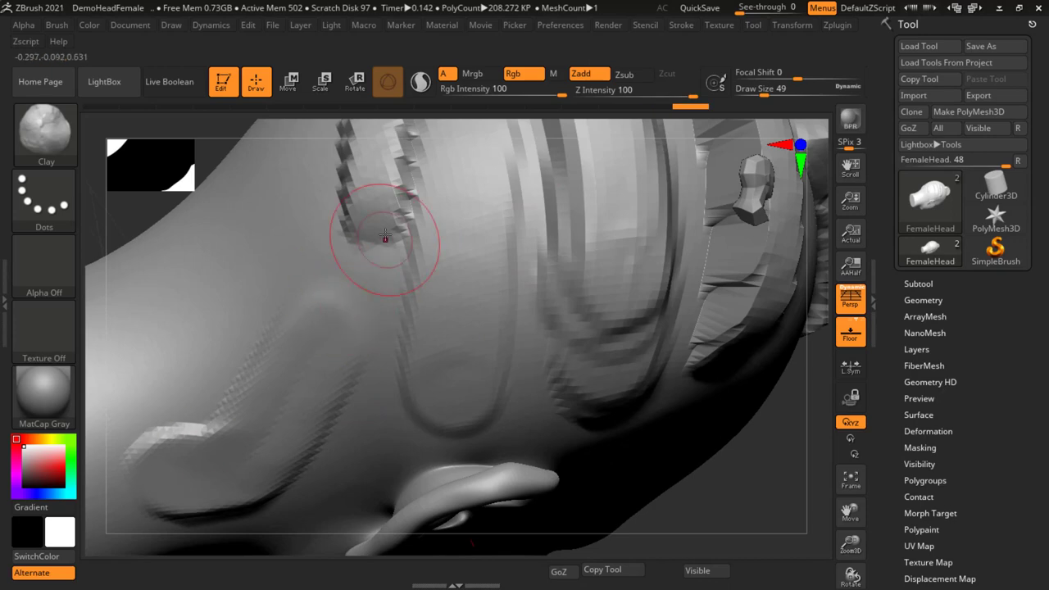
pyautogui.moveTo(480, 313)
pyautogui.mouseDown(button='right')
pyautogui.moveTo(434, 264)
pyautogui.moveTo(385, 295)
pyautogui.mouseUp(button='right')
# Step: Return to ClayBuildup and carve two long diagonal grooves down the side, reshaping the lower one
pyautogui.press('b')
pyautogui.press('c')
pyautogui.press('b')
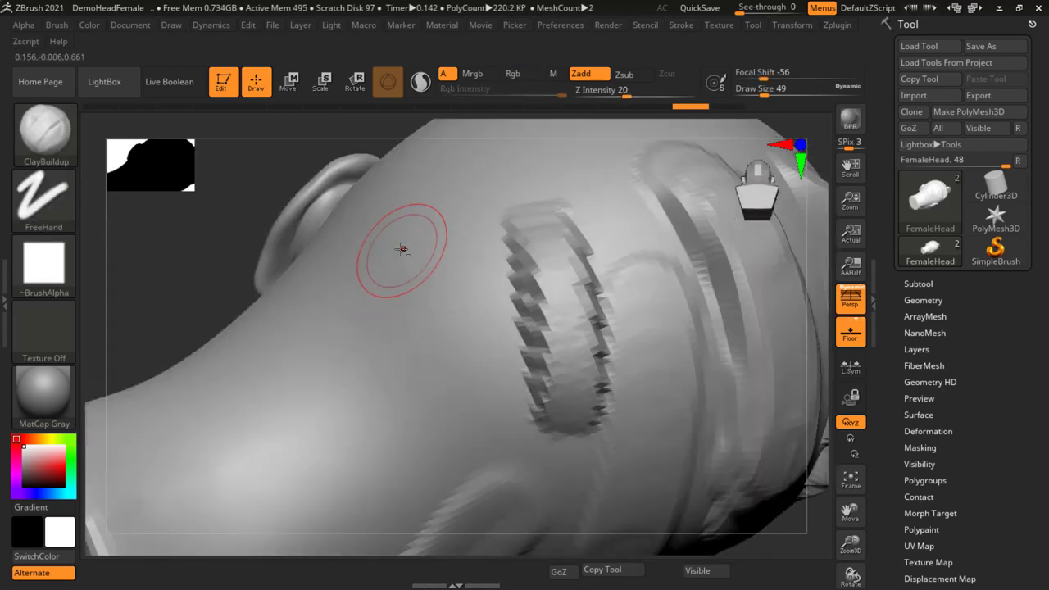
pyautogui.moveTo(389, 266)
pyautogui.mouseDown()
pyautogui.moveTo(293, 358)
pyautogui.moveTo(185, 396)
pyautogui.moveTo(271, 361)
pyautogui.moveTo(398, 282)
pyautogui.moveTo(360, 295)
pyautogui.moveTo(258, 374)
pyautogui.mouseUp()
pyautogui.moveTo(455, 343)
pyautogui.mouseDown()
pyautogui.moveTo(421, 375)
pyautogui.moveTo(332, 422)
pyautogui.moveTo(183, 455)
pyautogui.mouseUp()
pyautogui.moveTo(255, 448)
pyautogui.mouseDown()
pyautogui.moveTo(370, 408)
pyautogui.moveTo(450, 351)
pyautogui.moveTo(481, 302)
pyautogui.moveTo(386, 381)
pyautogui.moveTo(190, 445)
pyautogui.mouseUp()
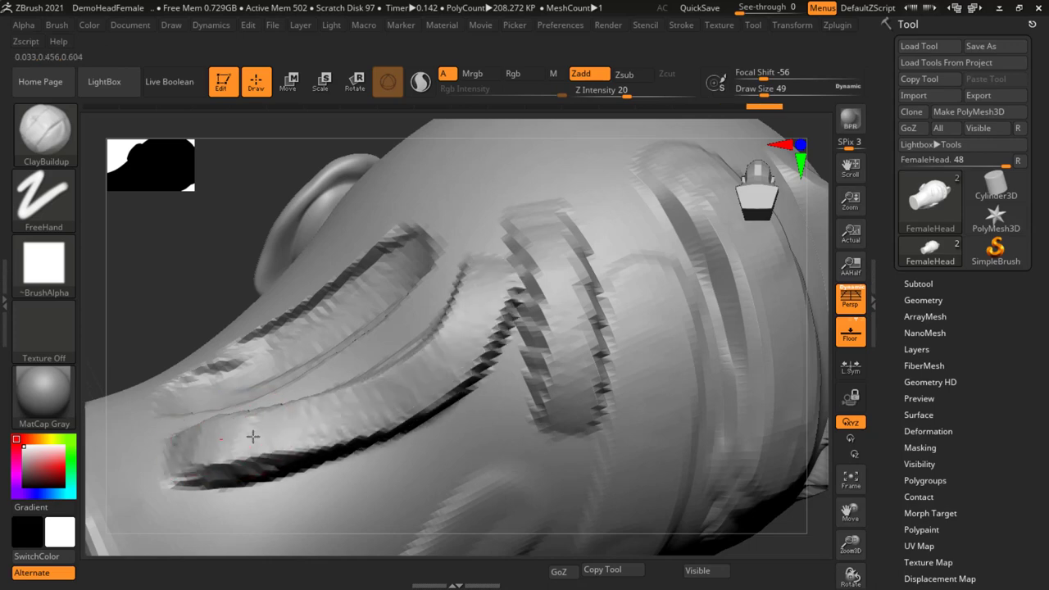
pyautogui.moveTo(253, 437)
pyautogui.mouseDown()
pyautogui.moveTo(382, 382)
pyautogui.moveTo(475, 282)
pyautogui.mouseUp()
# Step: Carve another down-left groove, then Shift-drag to smooth the creases along the grooves
pyautogui.moveTo(480, 342)
pyautogui.mouseDown(button='right')
pyautogui.moveTo(481, 274)
pyautogui.moveTo(475, 306)
pyautogui.mouseUp(button='right')
pyautogui.moveTo(468, 305)
pyautogui.mouseDown()
pyautogui.moveTo(246, 336)
pyautogui.moveTo(393, 337)
pyautogui.moveTo(517, 275)
pyautogui.moveTo(293, 346)
pyautogui.mouseUp()
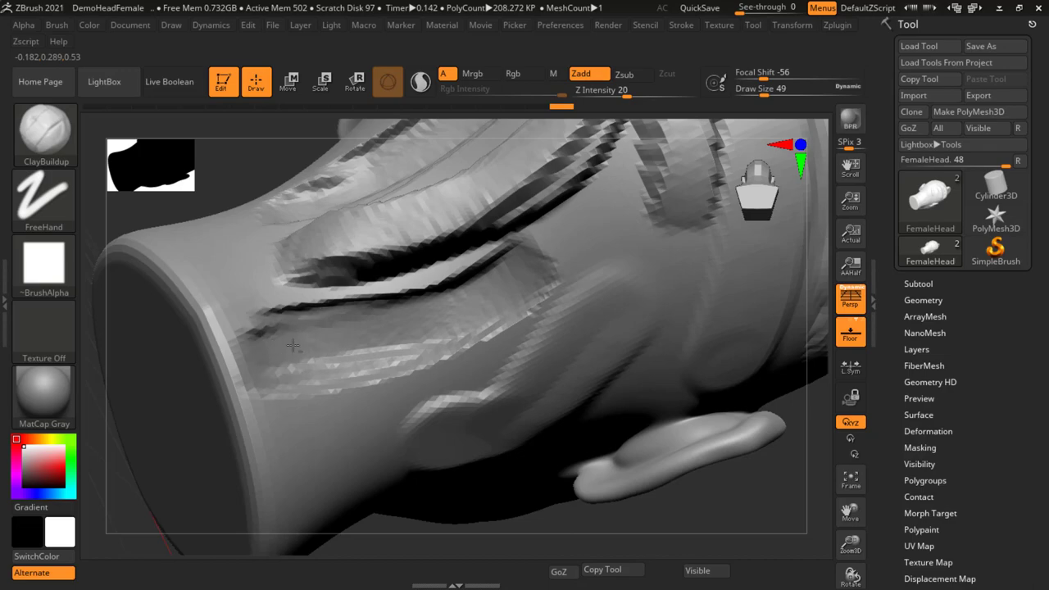
pyautogui.moveTo(453, 303); pyautogui.dragTo(482, 287, button='right')
pyautogui.moveTo(541, 273)
pyautogui.mouseDown(button='right')
pyautogui.moveTo(588, 306)
pyautogui.moveTo(510, 333)
pyautogui.moveTo(527, 380)
pyautogui.moveTo(492, 348)
pyautogui.mouseUp(button='right')
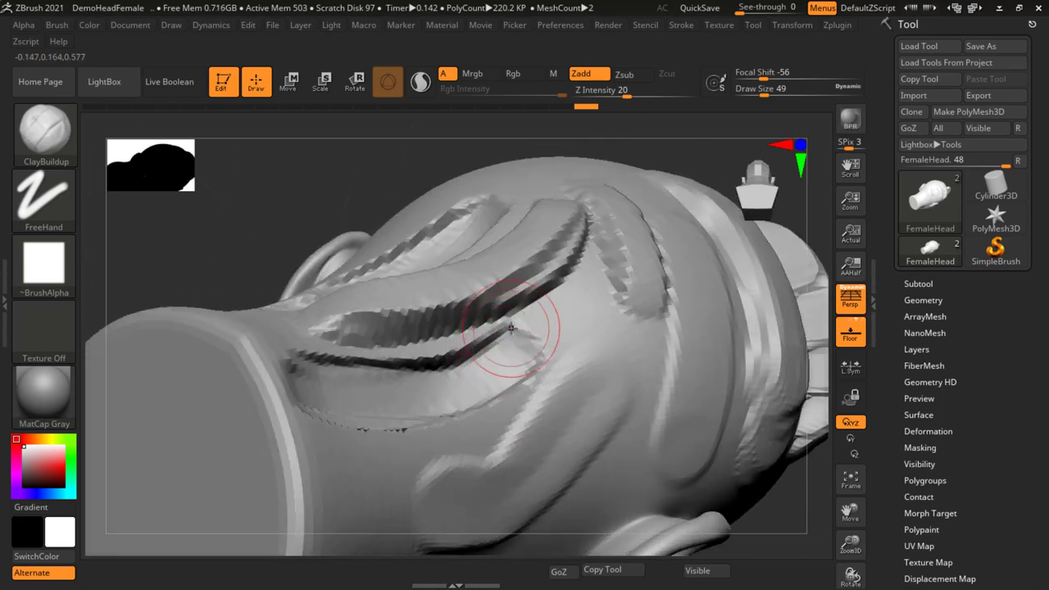
pyautogui.keyDown('shift'); pyautogui.moveTo(511, 328); pyautogui.dragTo(311, 355); pyautogui.keyUp('shift')
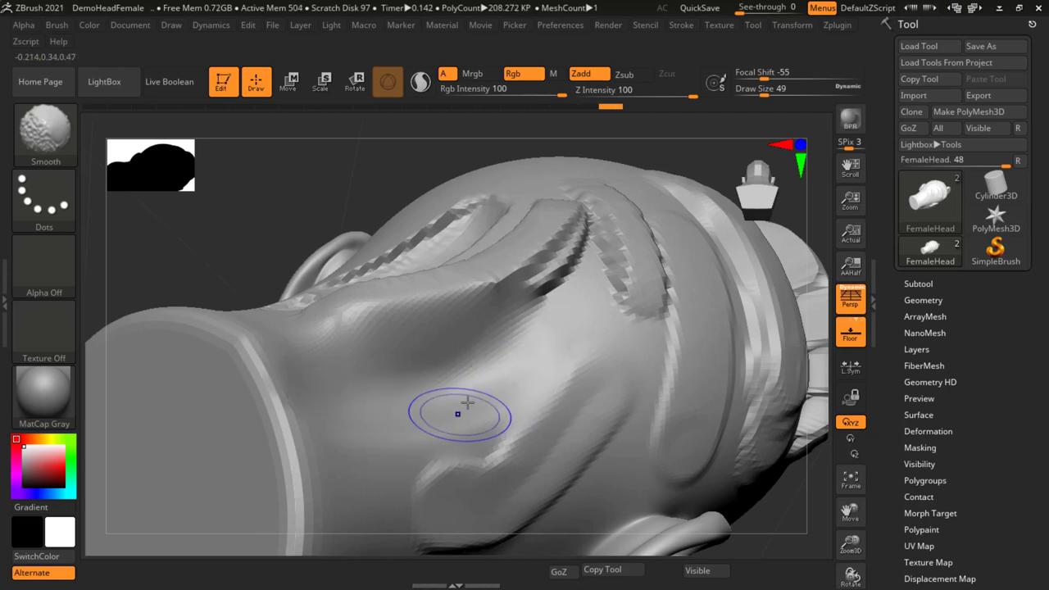
# Step: Shift-drag to smooth the creases at the top of the head and up the neck patch
pyautogui.keyDown('shift'); pyautogui.moveTo(597, 235); pyautogui.dragTo(513, 289); pyautogui.keyUp('shift')
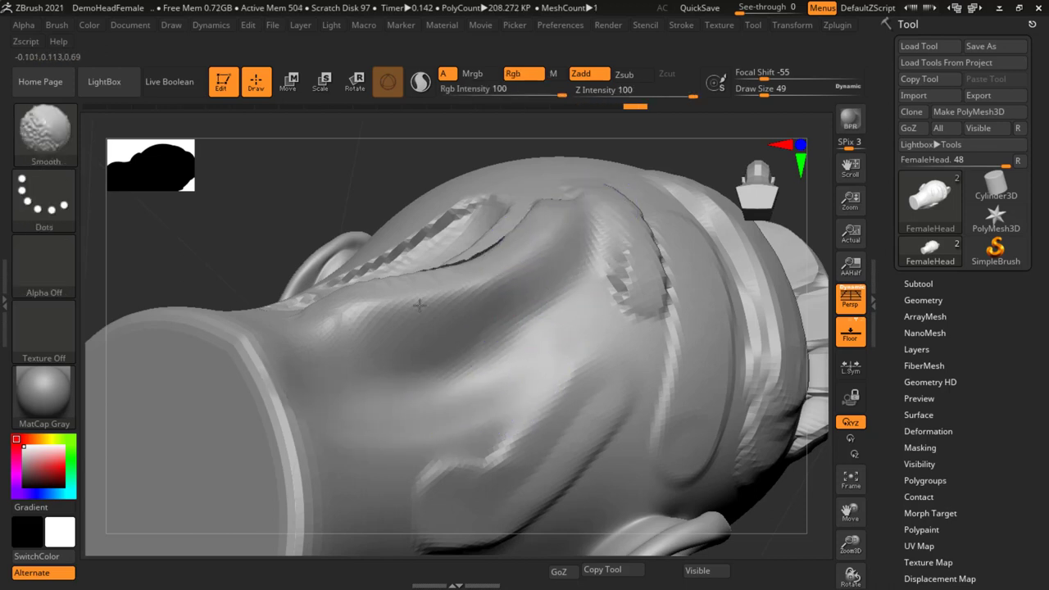
pyautogui.moveTo(628, 286); pyautogui.dragTo(608, 292, button='right')
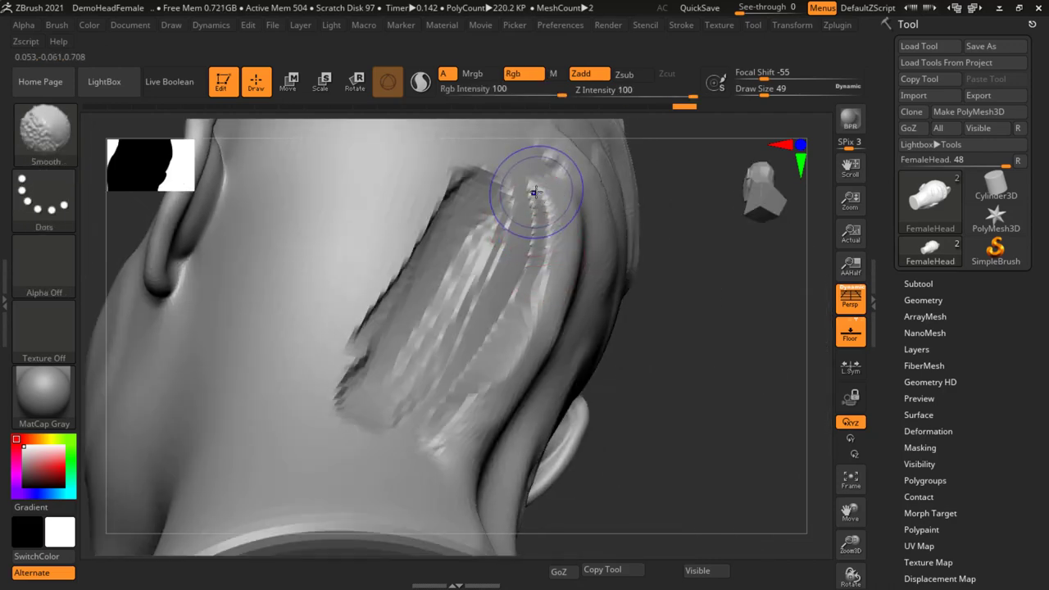
pyautogui.moveTo(534, 192)
pyautogui.keyDown('shift'); pyautogui.mouseDown()
pyautogui.moveTo(464, 378)
pyautogui.moveTo(499, 159)
pyautogui.moveTo(343, 344)
pyautogui.mouseUp(); pyautogui.keyUp('shift')
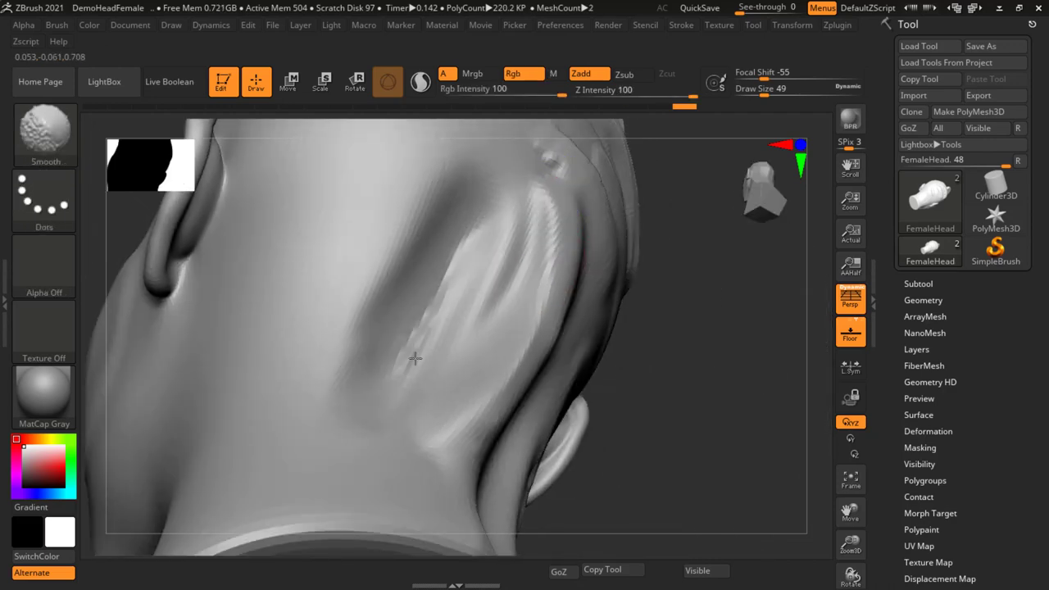
pyautogui.keyDown('shift'); pyautogui.moveTo(416, 358); pyautogui.dragTo(494, 213); pyautogui.keyUp('shift')
pyautogui.moveTo(435, 181)
pyautogui.mouseDown(button='right')
pyautogui.moveTo(449, 260)
pyautogui.moveTo(434, 242)
pyautogui.moveTo(521, 368)
pyautogui.moveTo(480, 316)
pyautogui.moveTo(492, 246)
pyautogui.moveTo(440, 296)
pyautogui.moveTo(533, 241)
pyautogui.moveTo(552, 342)
pyautogui.moveTo(583, 280)
pyautogui.moveTo(686, 293)
pyautogui.moveTo(700, 250)
pyautogui.mouseUp(button='right')
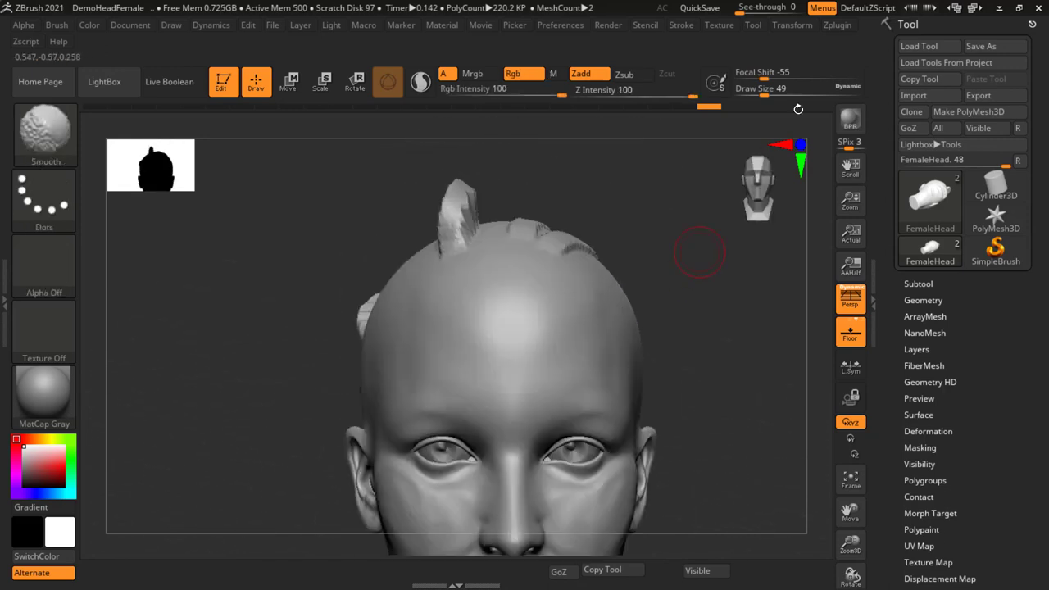
# Step: Activate X-axis mirror symmetry in the Transform palette and dismiss the battery warning
pyautogui.click(793, 26)
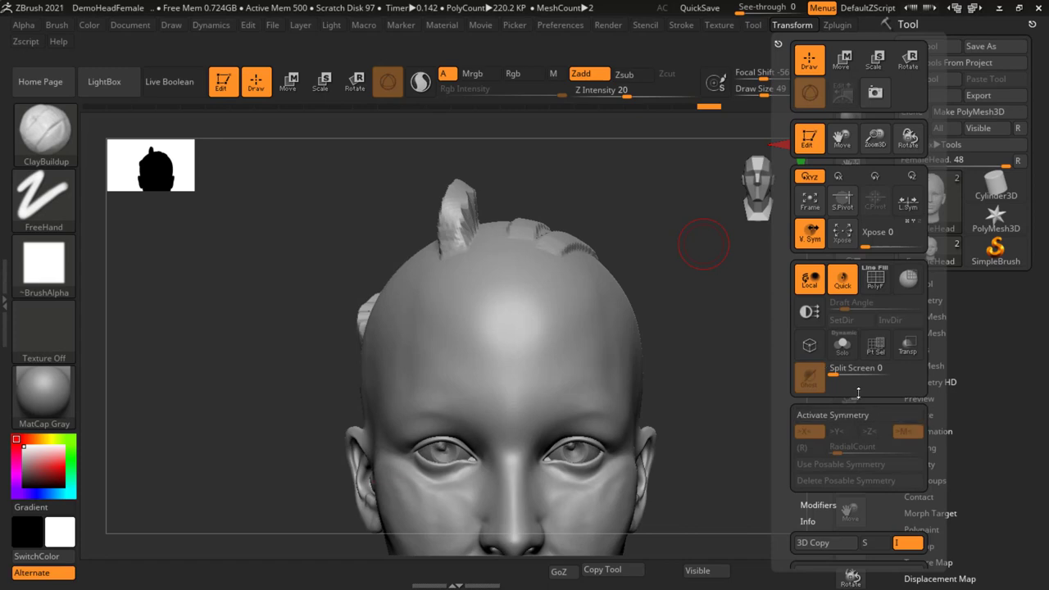
pyautogui.click(847, 417)
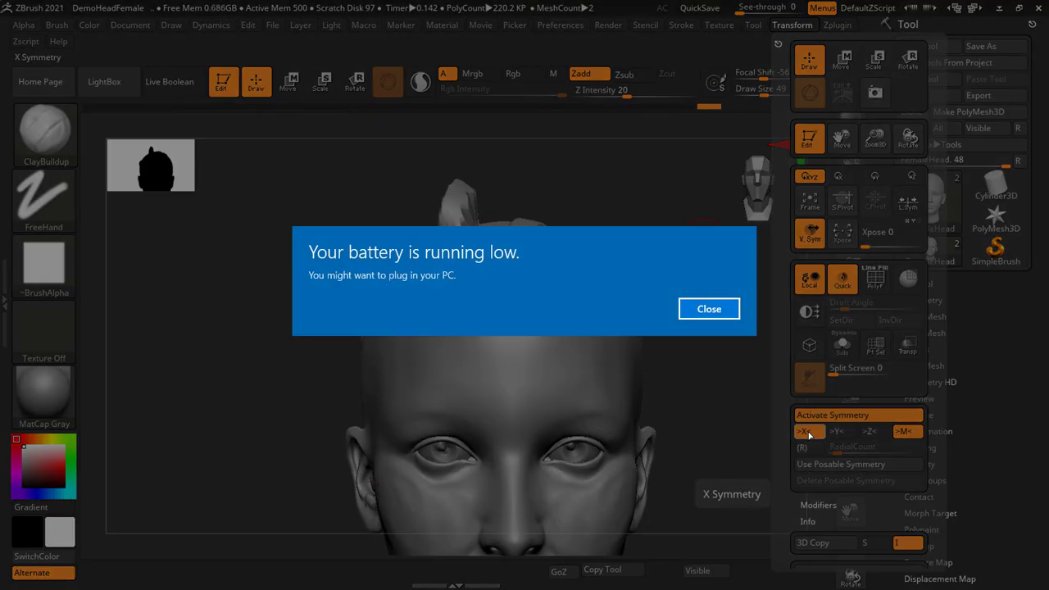
pyautogui.click(709, 309)
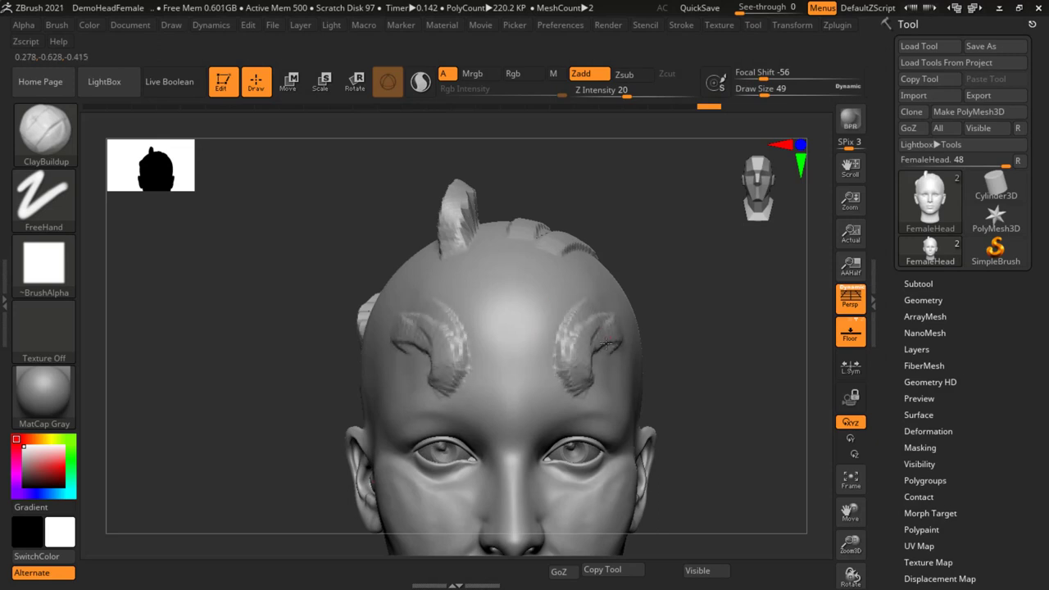
# Step: Build more ClayBuildup strands on the forehead, then rewind the undo history to the bald head
pyautogui.moveTo(596, 390); pyautogui.dragTo(644, 325)
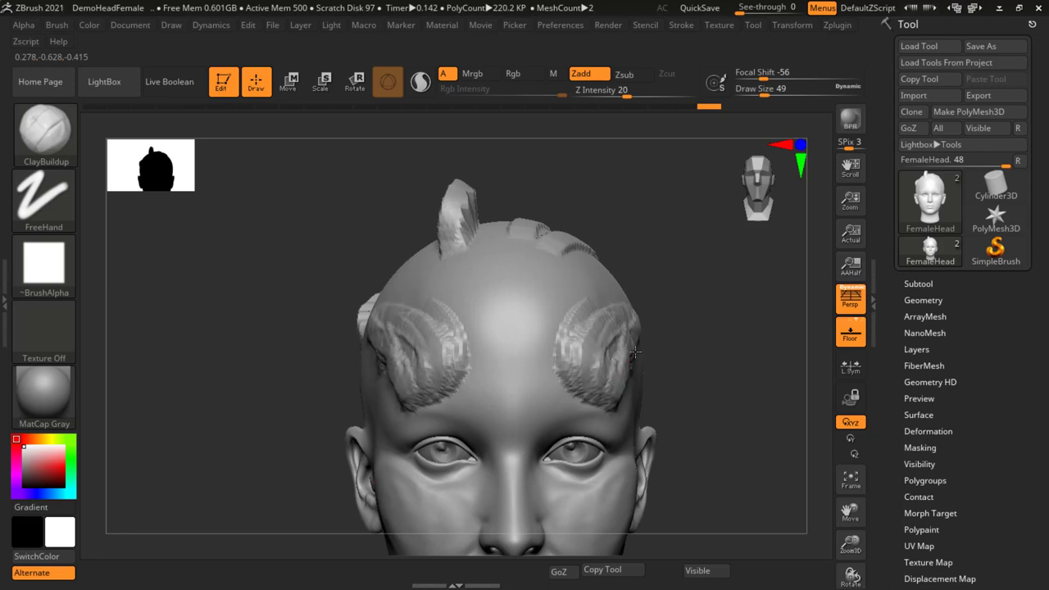
pyautogui.moveTo(714, 312); pyautogui.dragTo(581, 327)
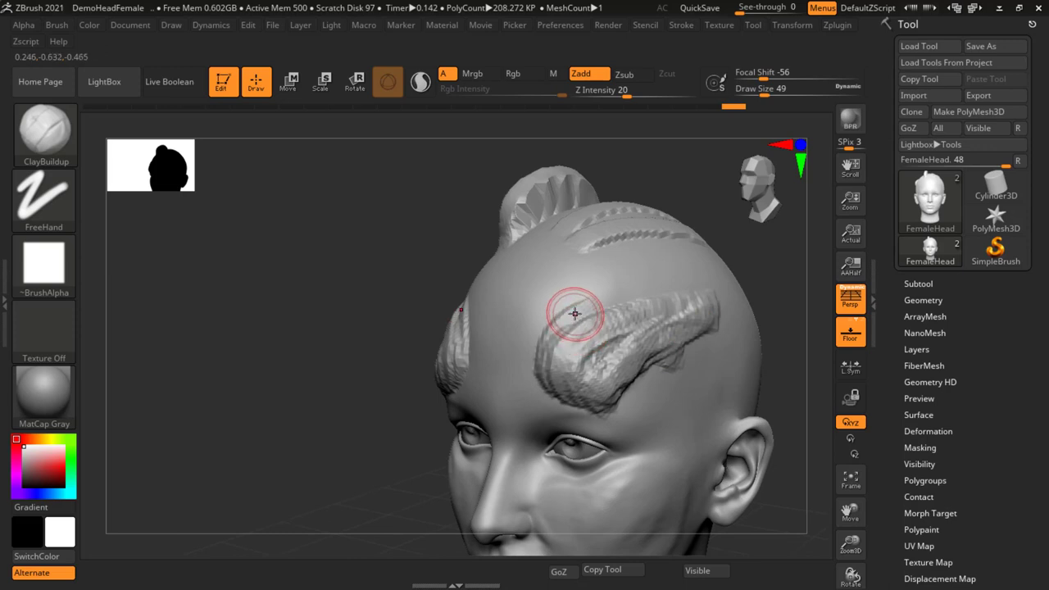
pyautogui.moveTo(647, 272)
pyautogui.mouseDown()
pyautogui.moveTo(529, 400)
pyautogui.moveTo(554, 285)
pyautogui.mouseUp()
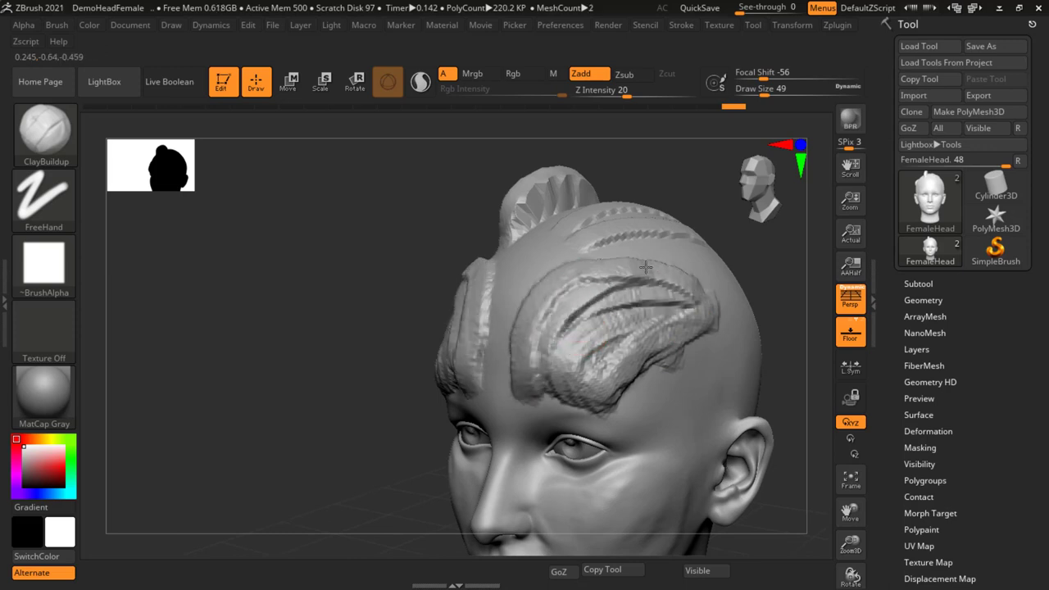
pyautogui.moveTo(747, 113)
pyautogui.mouseDown()
pyautogui.moveTo(94, 108)
pyautogui.moveTo(565, 108)
pyautogui.mouseUp()
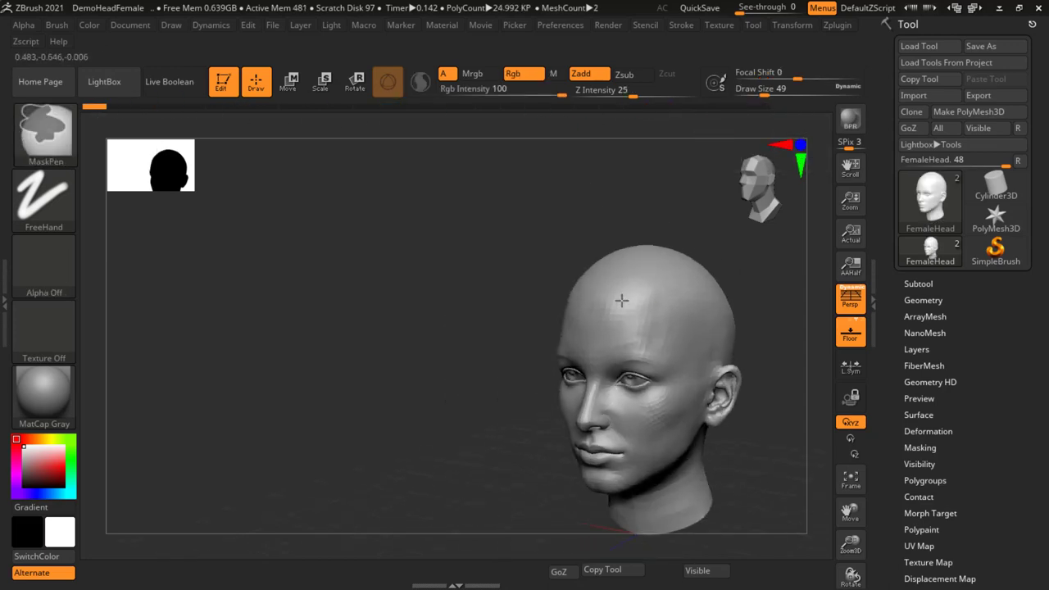
# Step: Scrub the undo history to the stage with blocky hair, ridged collar band and first mustache outline
pyautogui.hotkey('ctrl', 'z')
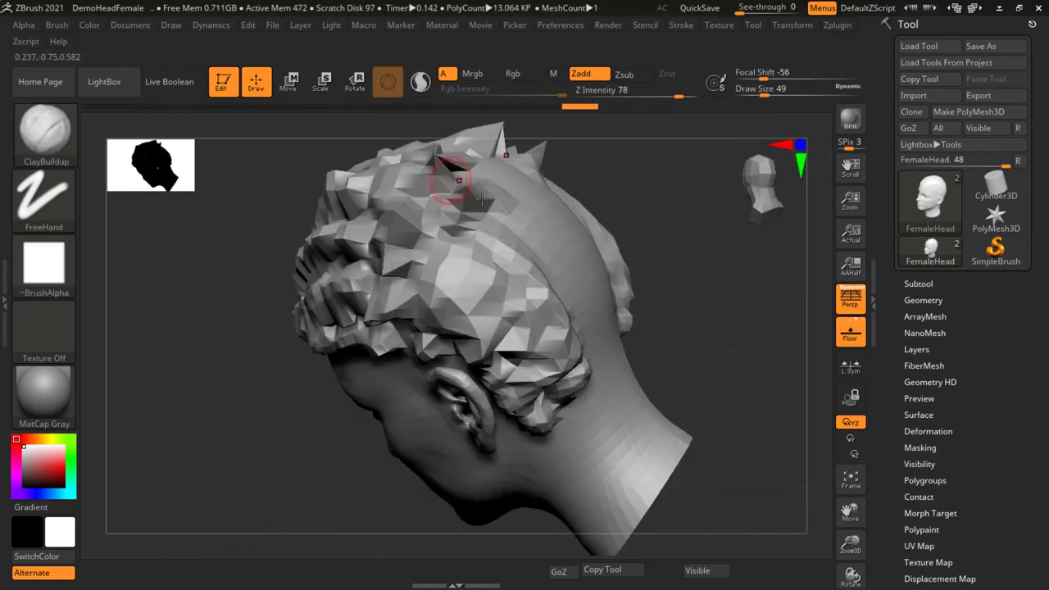
pyautogui.hotkey('ctrl', 'z')
pyautogui.hotkey('ctrl', 'z')
pyautogui.hotkey('ctrl', 'z')
pyautogui.hotkey('ctrl', 'shift', 'z')
pyautogui.hotkey('ctrl', 'shift', 'z')
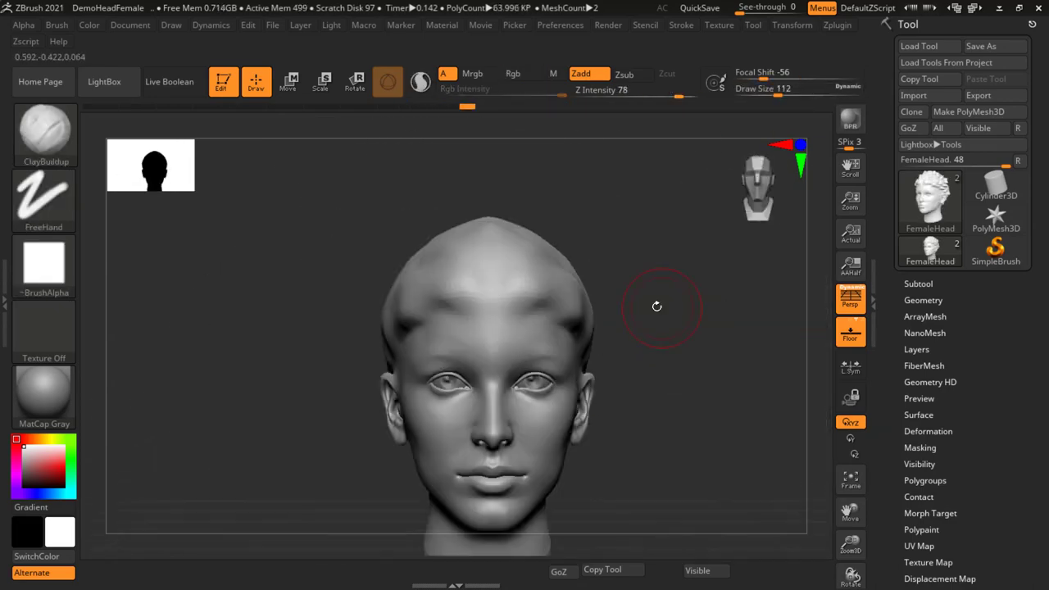
pyautogui.hotkey('ctrl', 'shift', 'z')
pyautogui.hotkey('ctrl', 'shift', 'z')
pyautogui.hotkey('ctrl', 'shift', 'z')
pyautogui.hotkey('ctrl', 'shift', 'z')
pyautogui.hotkey('ctrl', 'z')
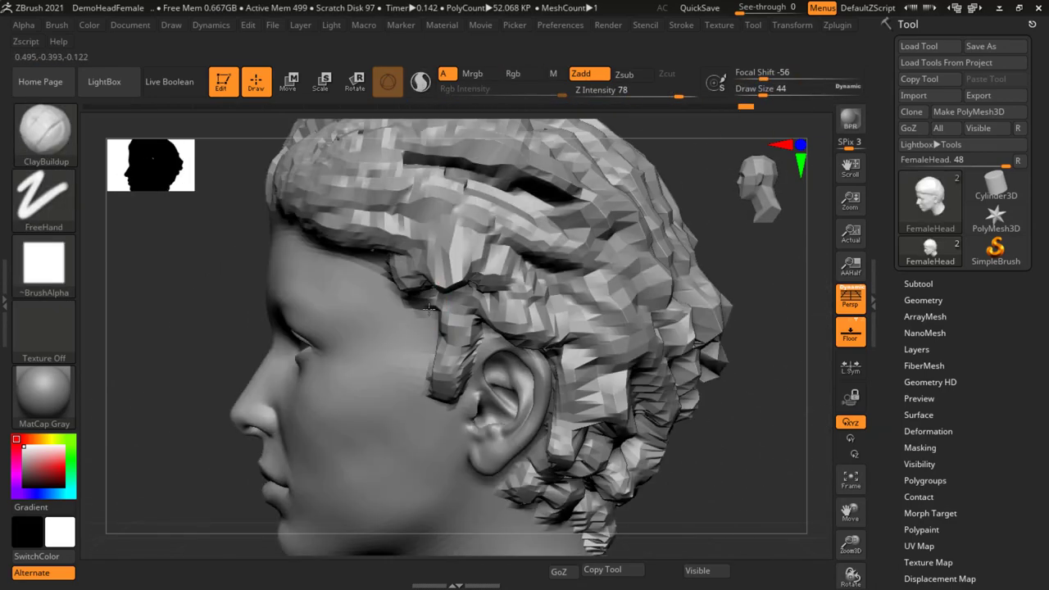
pyautogui.hotkey('ctrl', 'z')
pyautogui.hotkey('ctrl', 'z')
pyautogui.hotkey('ctrl', 'z')
pyautogui.hotkey('ctrl', 'z')
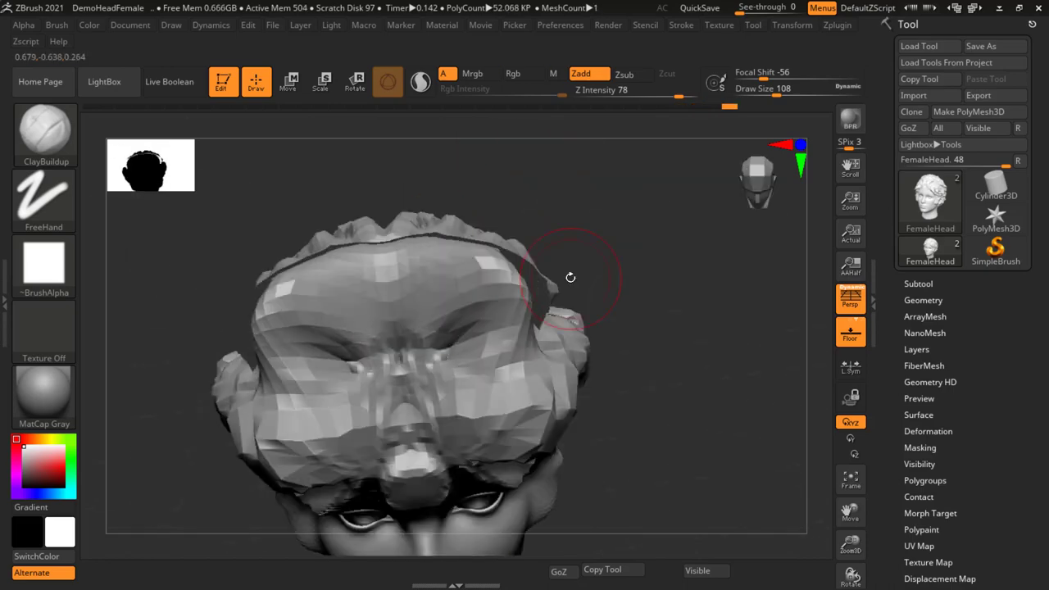
pyautogui.hotkey('ctrl', 'z')
pyautogui.hotkey('ctrl', 'z')
pyautogui.hotkey('ctrl', 'z')
pyautogui.hotkey('ctrl', 'shift', 'z')
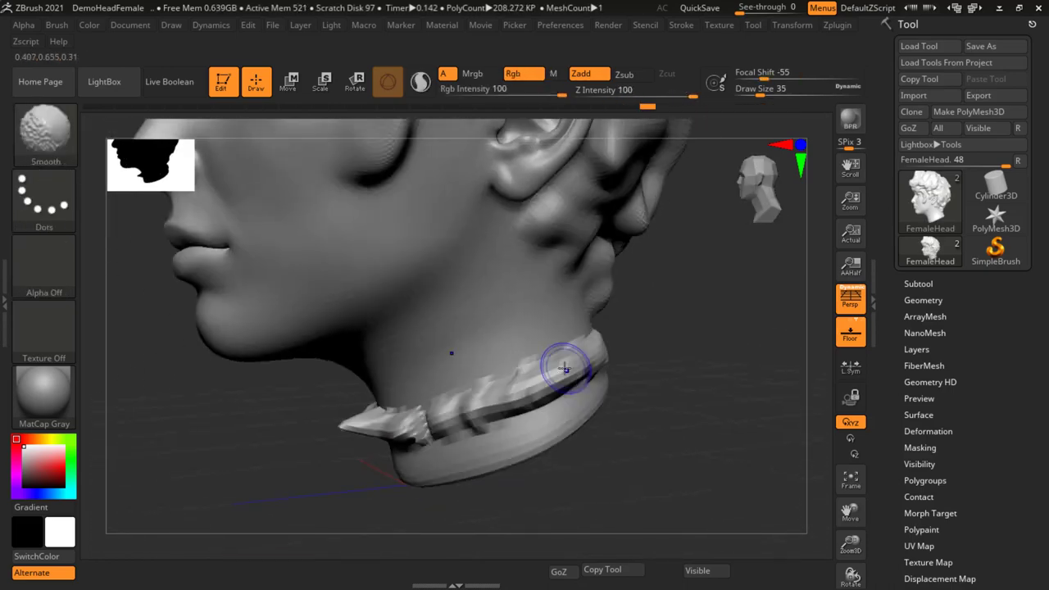
pyautogui.hotkey('ctrl', 'shift', 'z')
pyautogui.hotkey('ctrl', 'shift', 'z')
pyautogui.hotkey('ctrl', 'shift', 'z')
pyautogui.hotkey('ctrl', 'shift', 'z')
pyautogui.hotkey('ctrl', 'z')
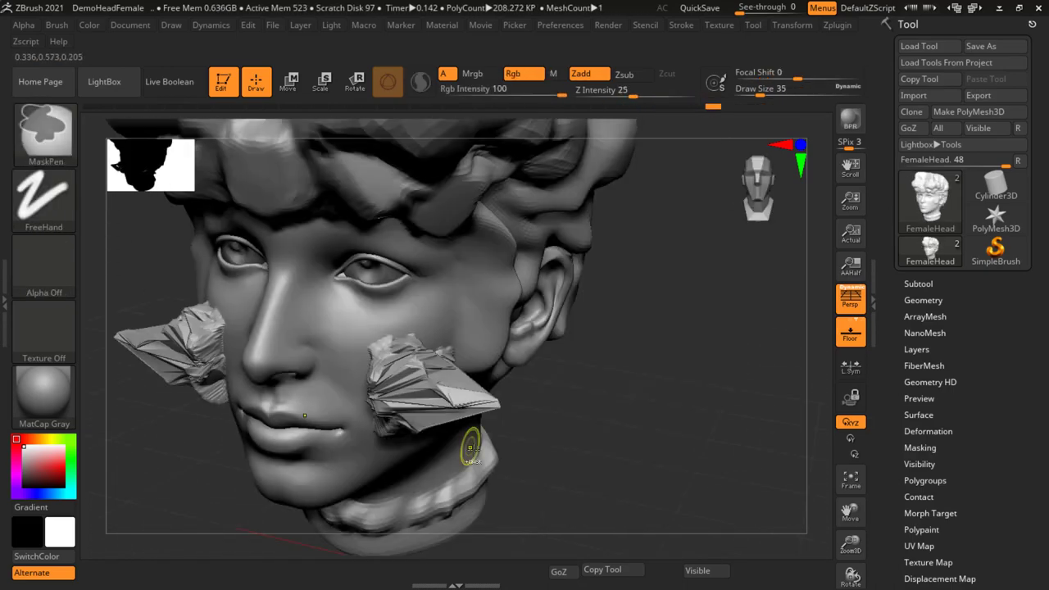
pyautogui.hotkey('ctrl', 'z')
pyautogui.hotkey('ctrl', 'z')
pyautogui.hotkey('ctrl', 'z')
pyautogui.hotkey('ctrl', 'z')
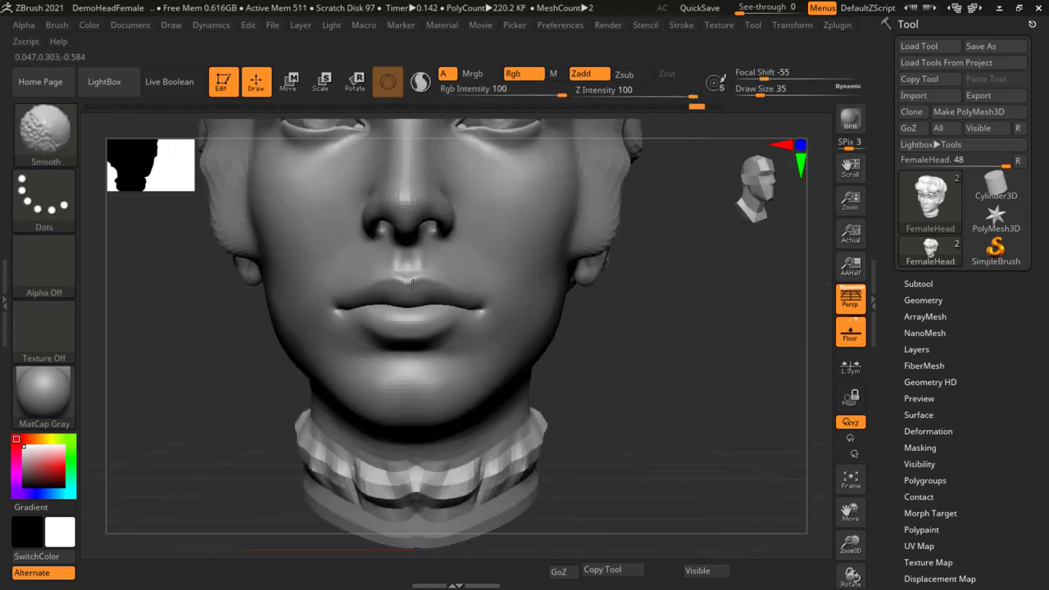
pyautogui.hotkey('ctrl', 'z')
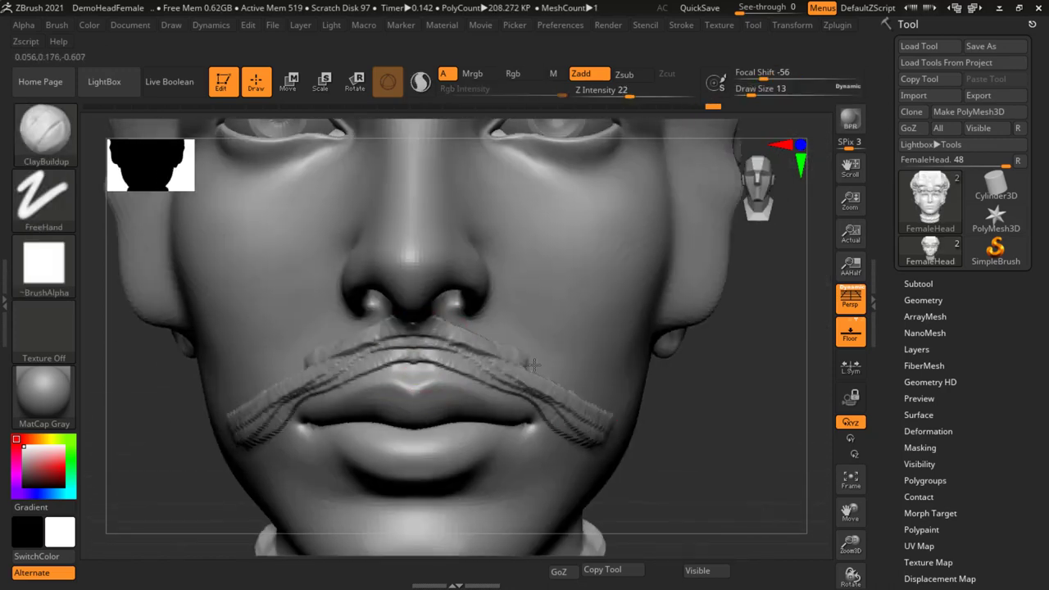
# Step: Redo through the mustache sculpting and the added beard mesh until both are finished
pyautogui.hotkey('ctrl', 'shift', 'z')
pyautogui.hotkey('ctrl', 'shift', 'z')
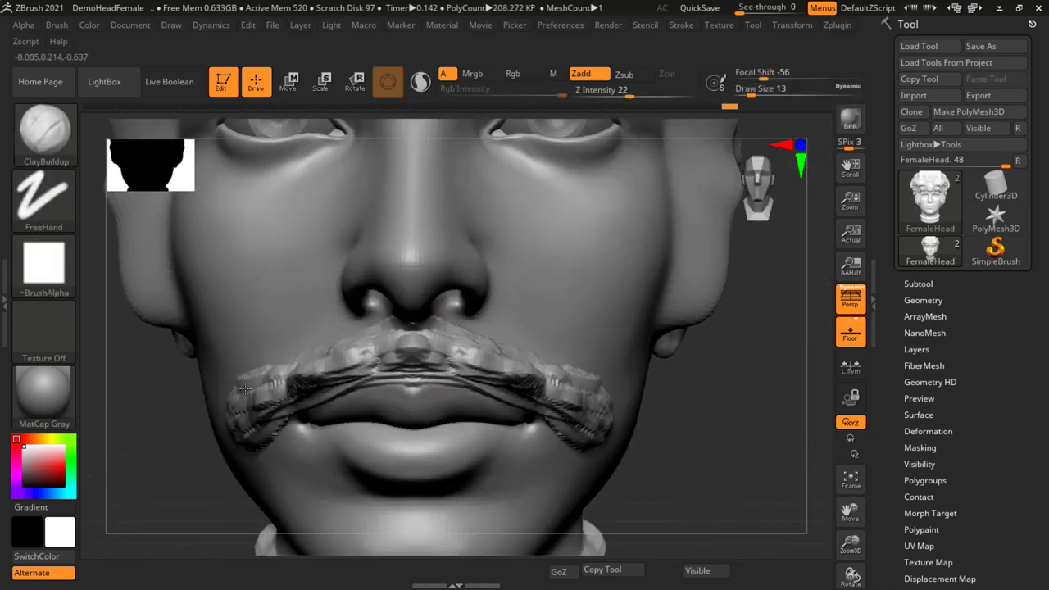
pyautogui.hotkey('ctrl', 'shift', 'z')
pyautogui.hotkey('ctrl', 'shift', 'z')
pyautogui.hotkey('ctrl', 'shift', 'z')
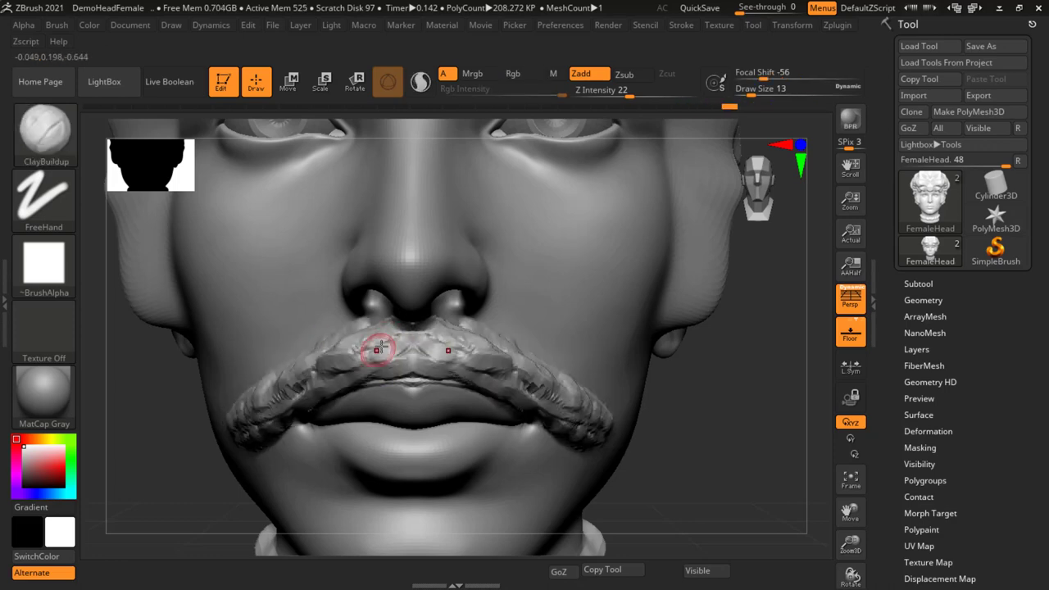
pyautogui.hotkey('ctrl', 'shift', 'z')
pyautogui.hotkey('ctrl', 'shift', 'z')
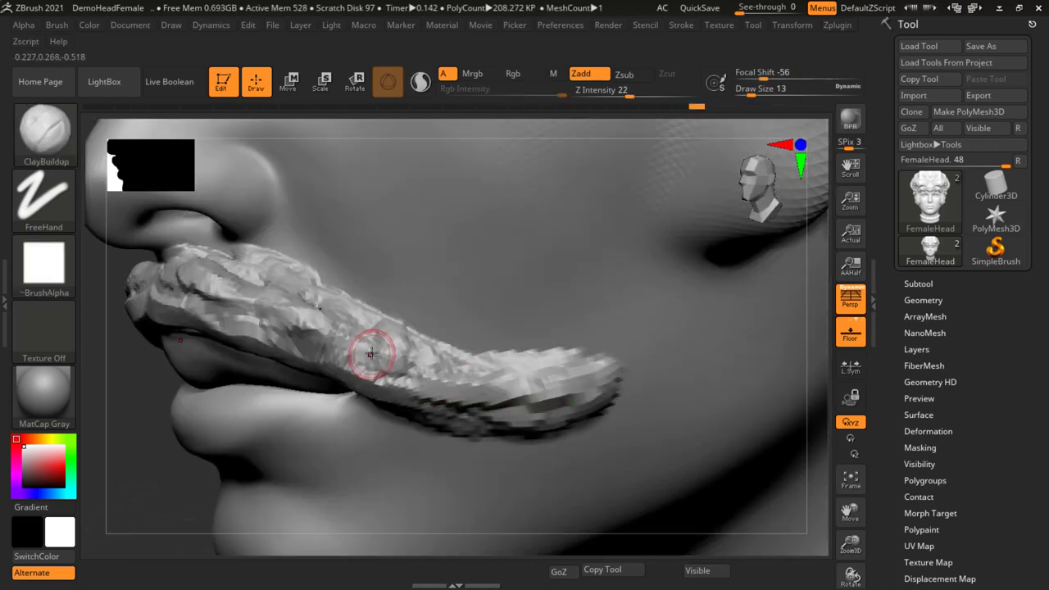
pyautogui.hotkey('ctrl', 'shift', 'z')
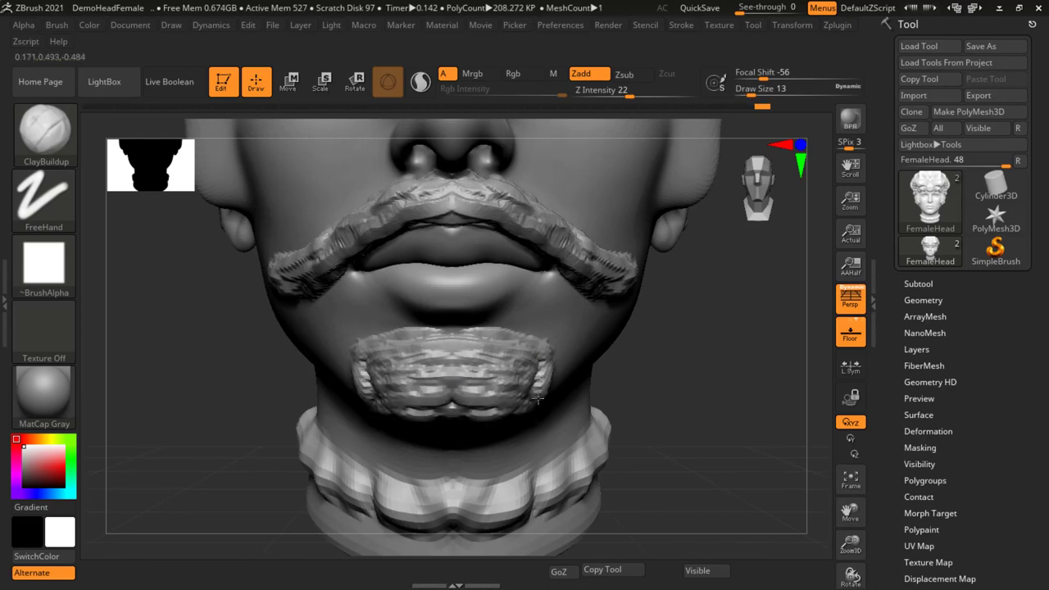
pyautogui.hotkey('ctrl', 'shift', 'z')
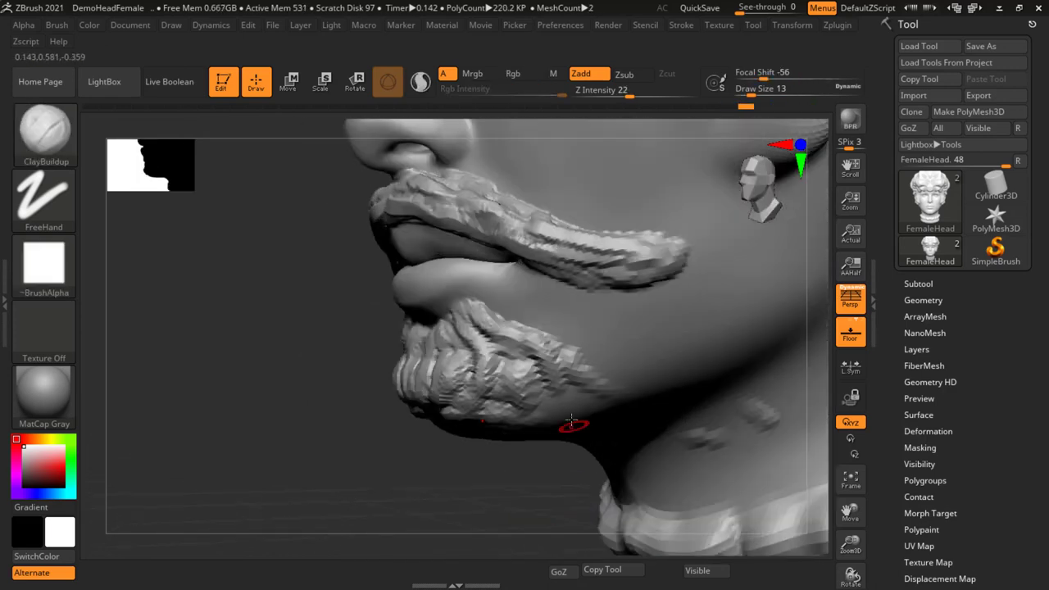
pyautogui.hotkey('ctrl', 'shift', 'z')
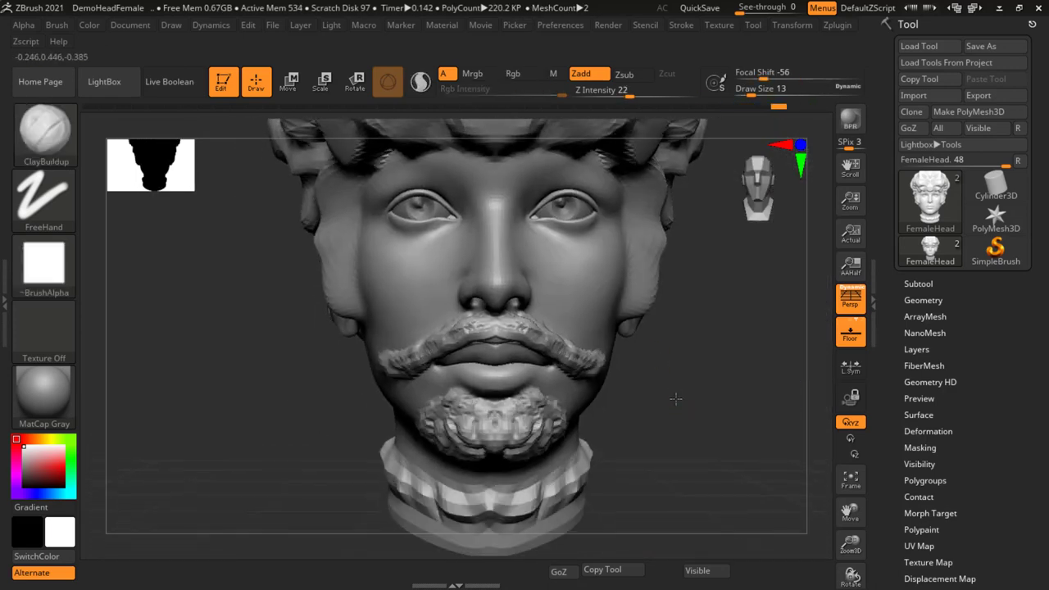
# Step: Rotate and zoom to a three-quarter view of the hair, mustache, beard and collar
pyautogui.moveTo(662, 382); pyautogui.dragTo(683, 413)
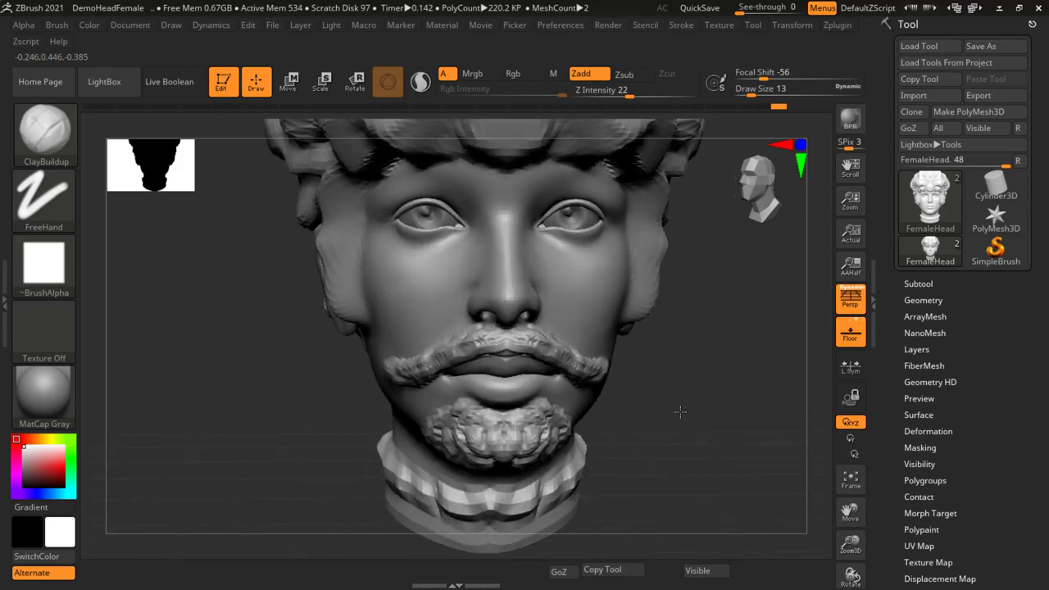
pyautogui.hotkey('ctrl', 'shift', 'z')
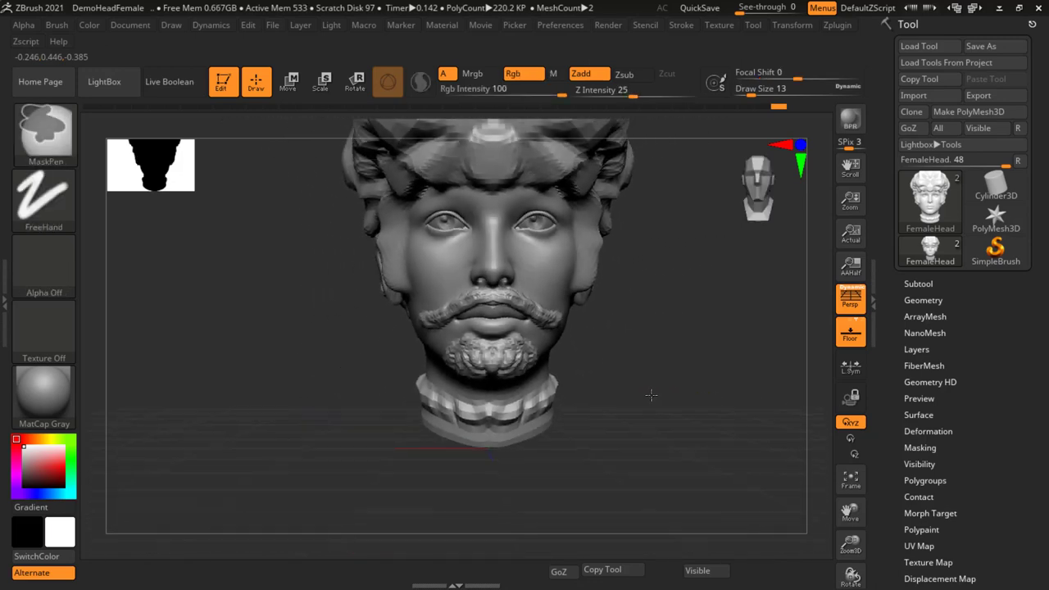
pyautogui.hotkey('ctrl', 'shift', 'z')
pyautogui.moveTo(655, 374); pyautogui.dragTo(651, 410)
pyautogui.moveTo(714, 392)
pyautogui.mouseDown()
pyautogui.moveTo(604, 394)
pyautogui.moveTo(711, 382)
pyautogui.moveTo(652, 380)
pyautogui.mouseUp()
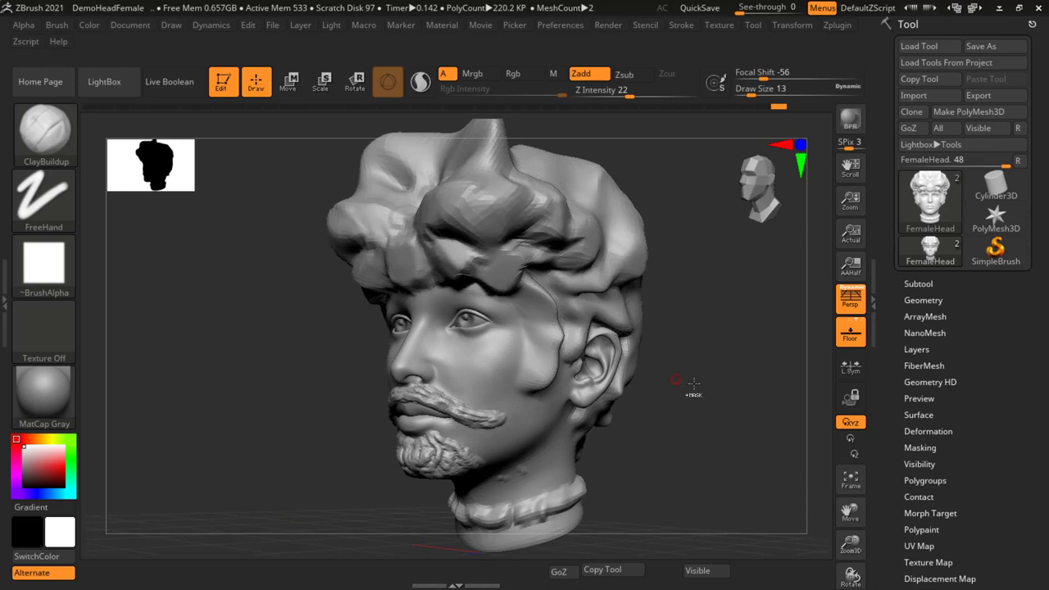
pyautogui.keyDown('ctrl'); pyautogui.moveTo(653, 380); pyautogui.dragTo(668, 392, button='right'); pyautogui.keyUp('ctrl')
pyautogui.moveTo(672, 417); pyautogui.dragTo(671, 410)
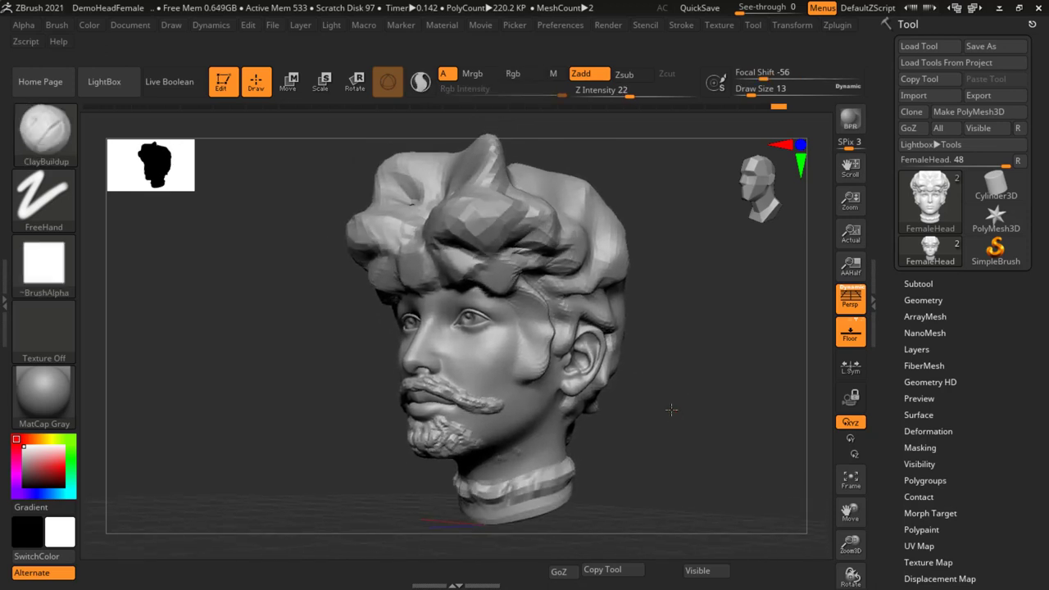